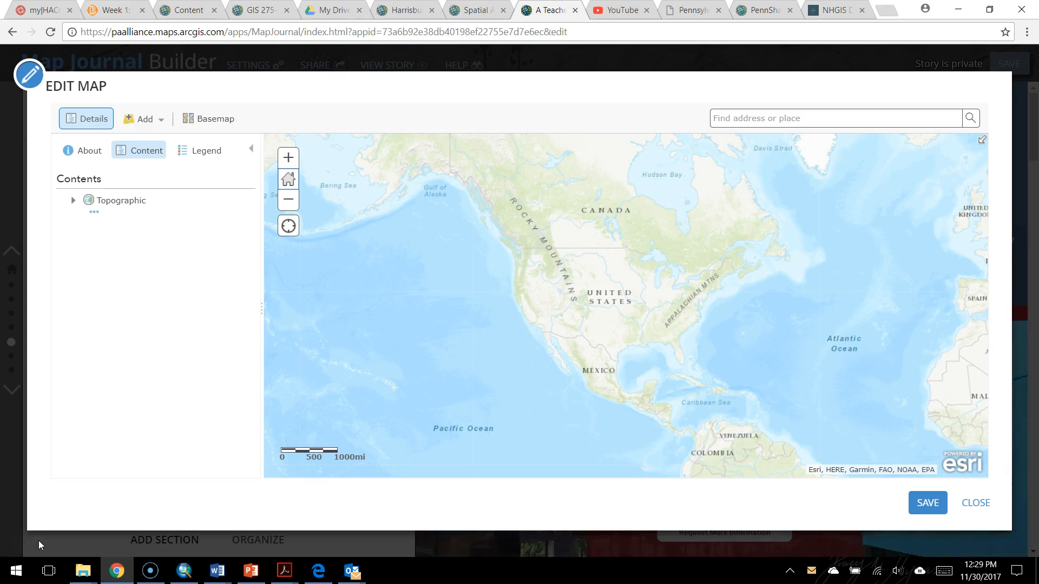
# - Browse the Living Atlas layers and search them for "demographics"
pyautogui.click(154, 120)
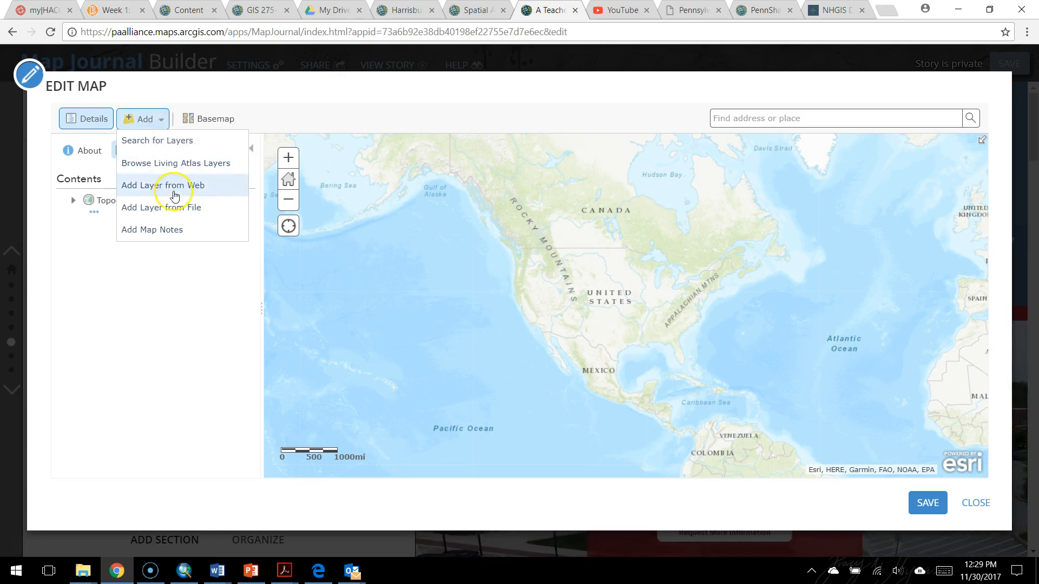
pyautogui.click(158, 232)
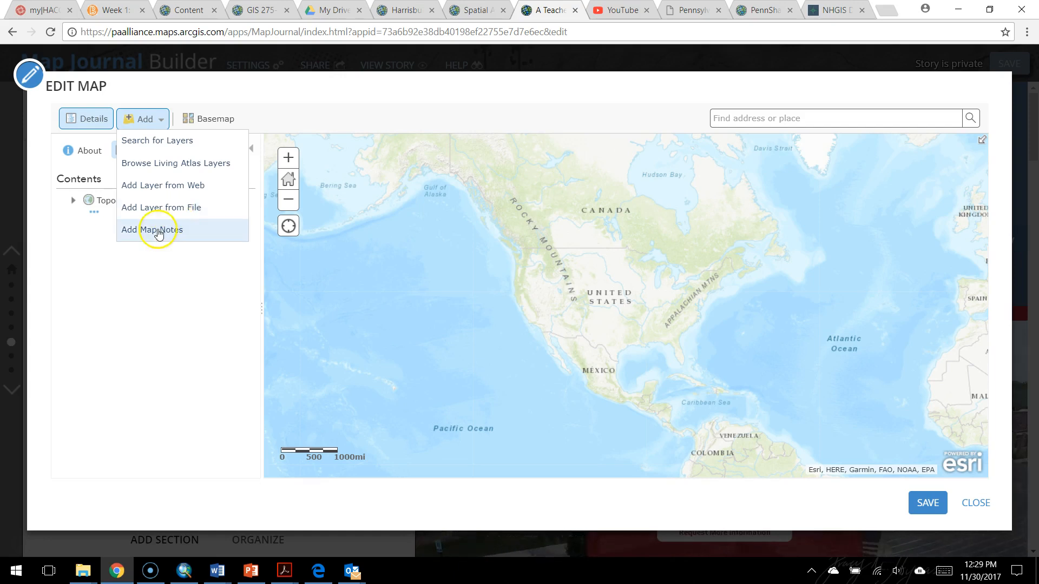
pyautogui.click(172, 162)
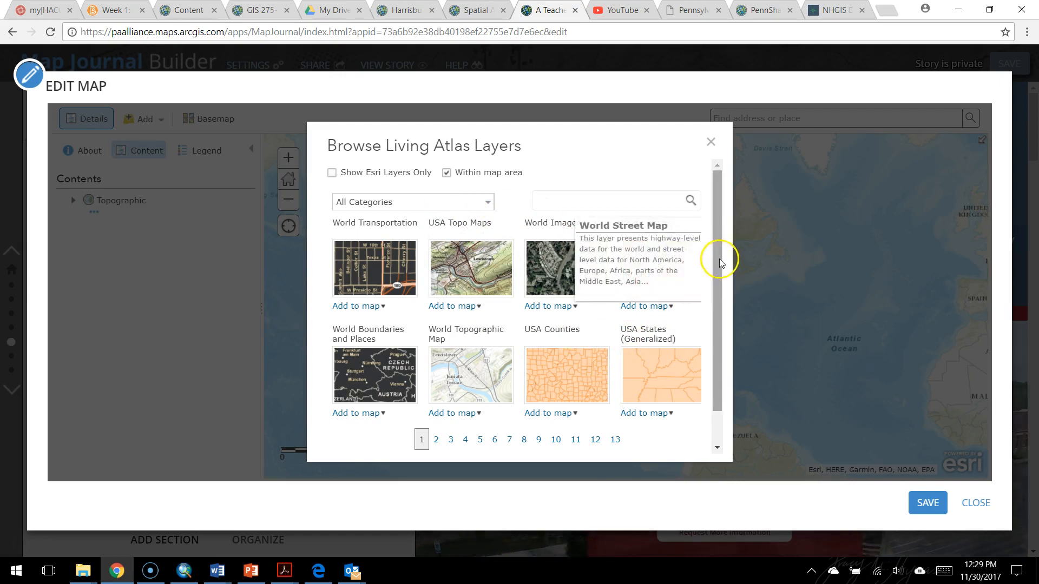
pyautogui.moveTo(718, 263); pyautogui.dragTo(709, 301)
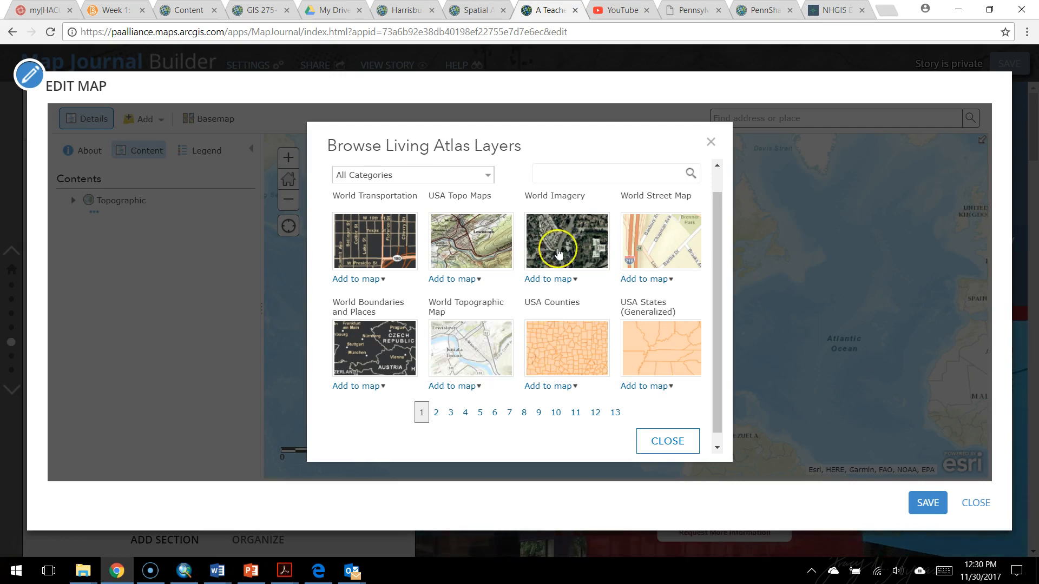
pyautogui.click(556, 175)
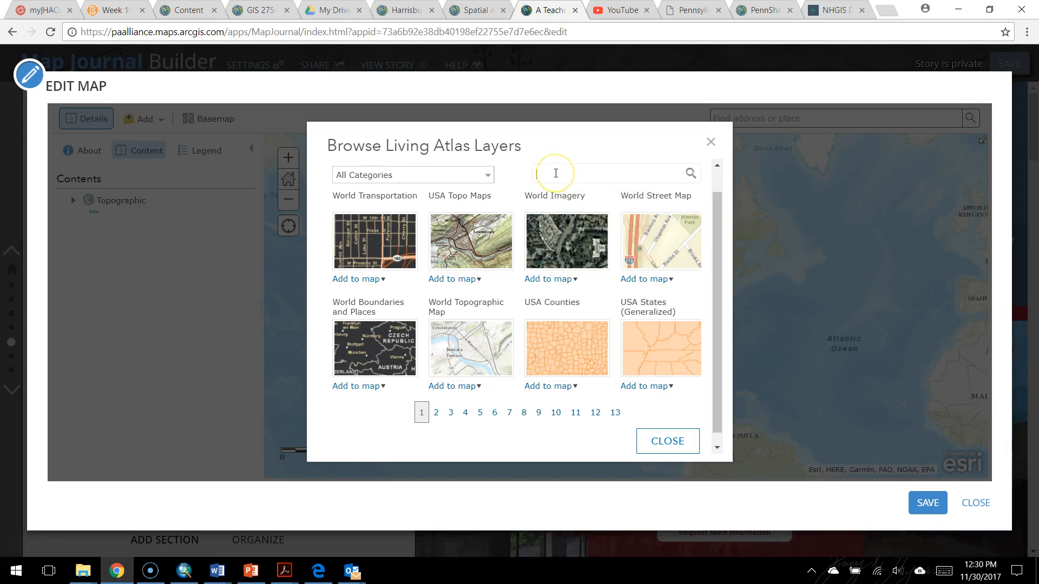
pyautogui.write('demographics')
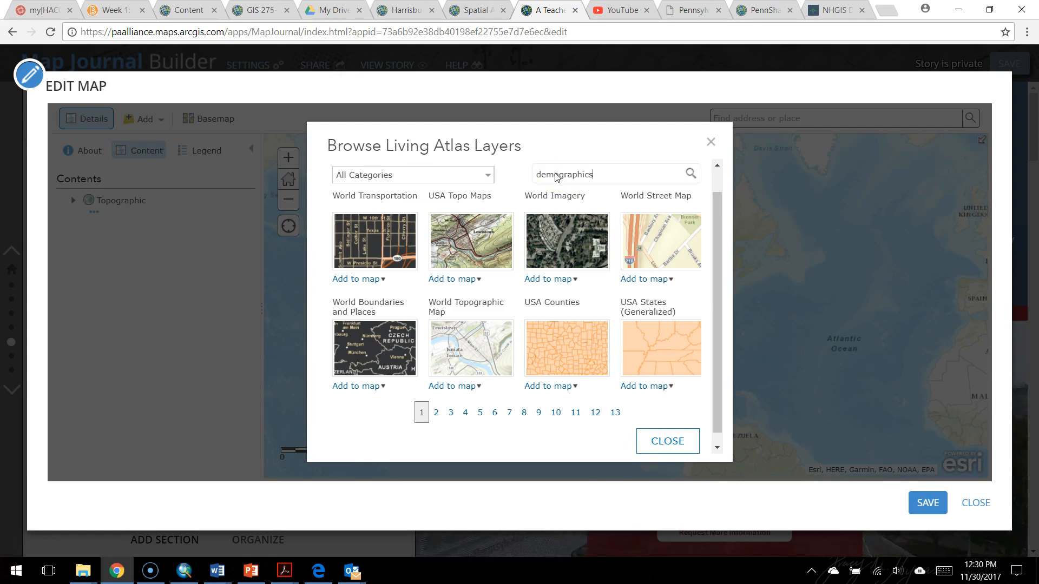
pyautogui.press('Return')
# - Read the descriptions of the USA Census Black Population and 2016 USA Average Household Income layers
pyautogui.click(541, 231)
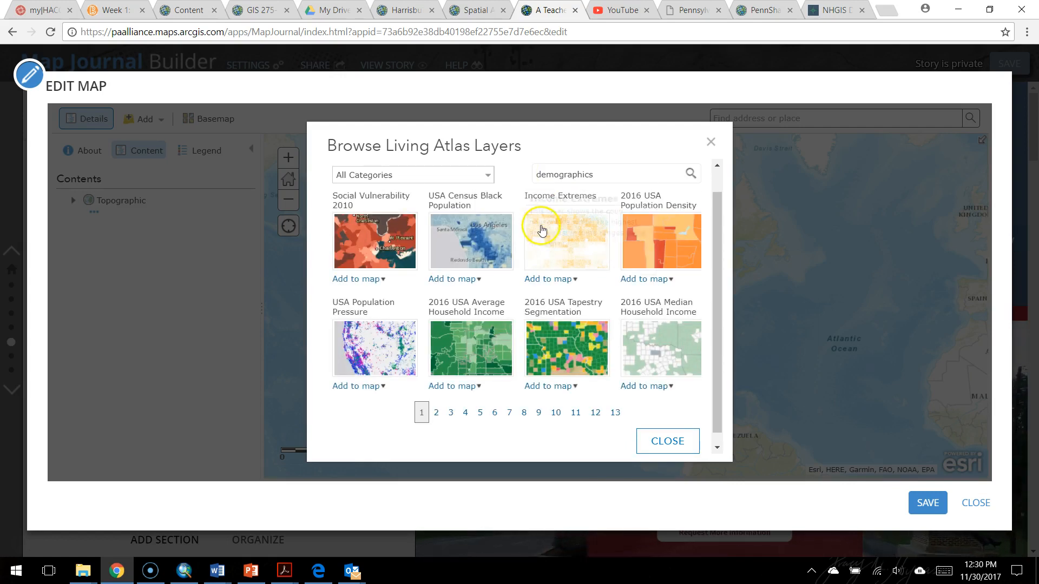
pyautogui.moveTo(479, 235)
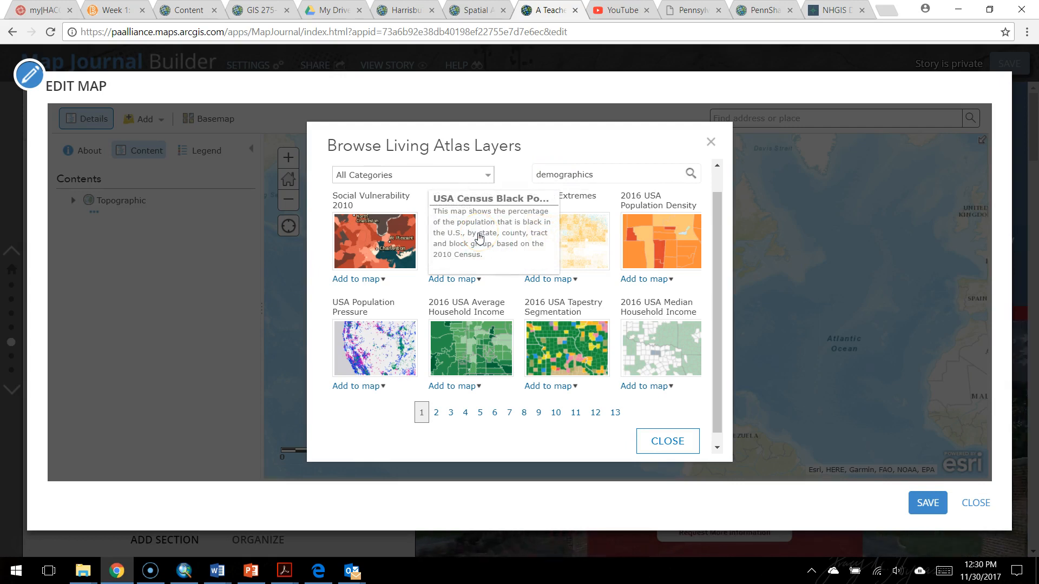
pyautogui.click(498, 265)
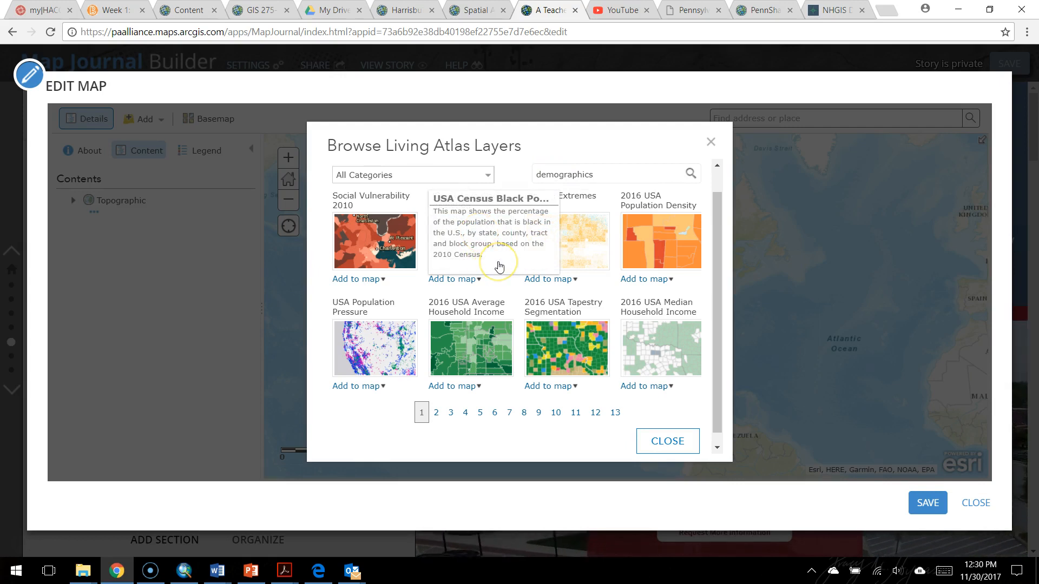
pyautogui.moveTo(476, 343)
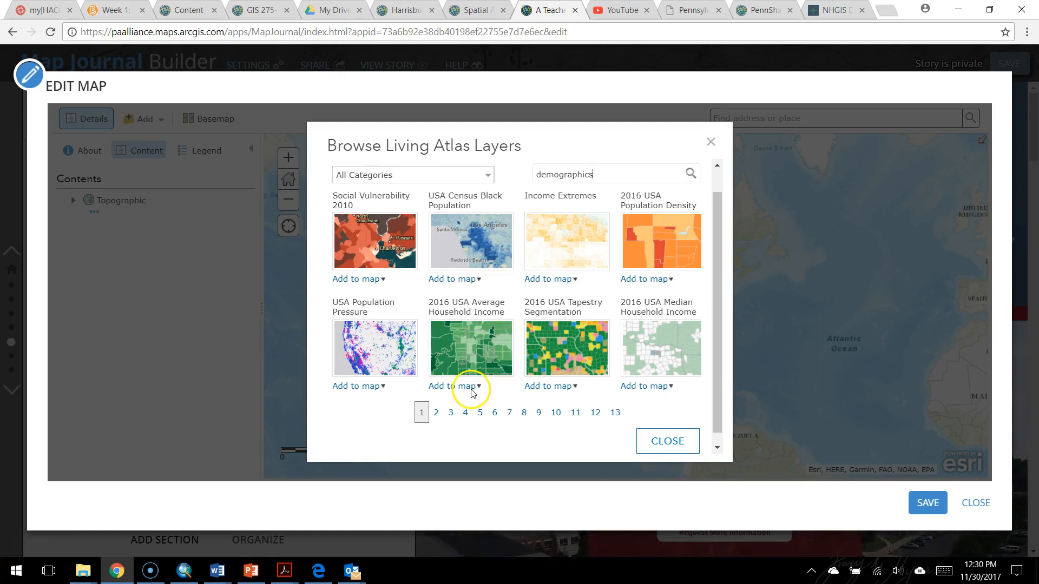
pyautogui.press('ctrl')
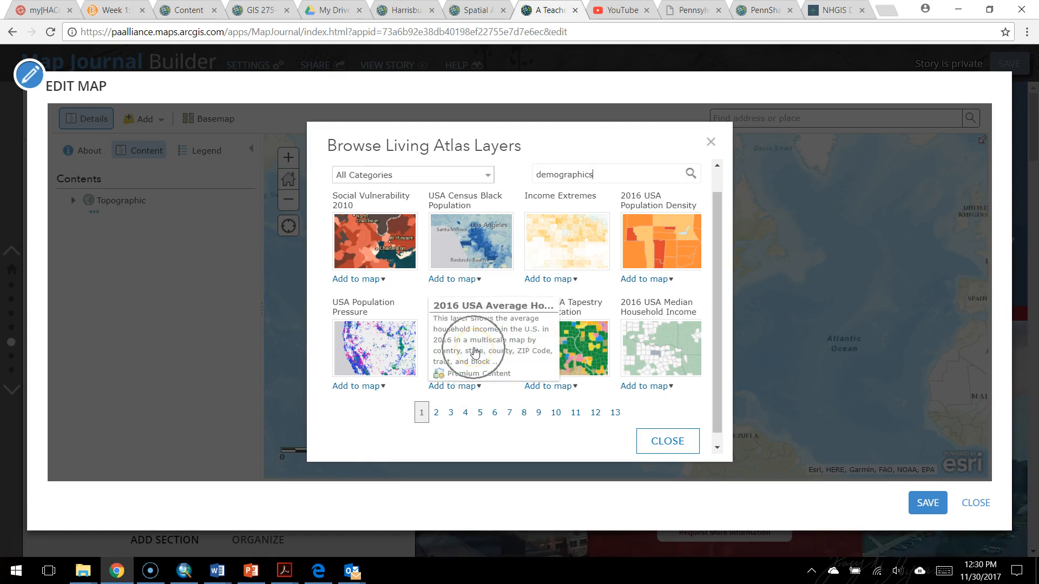
# - Add the 2016 USA Average Household Income layer to the map and close the Living Atlas browser
pyautogui.click(461, 386)
pyautogui.click(465, 398)
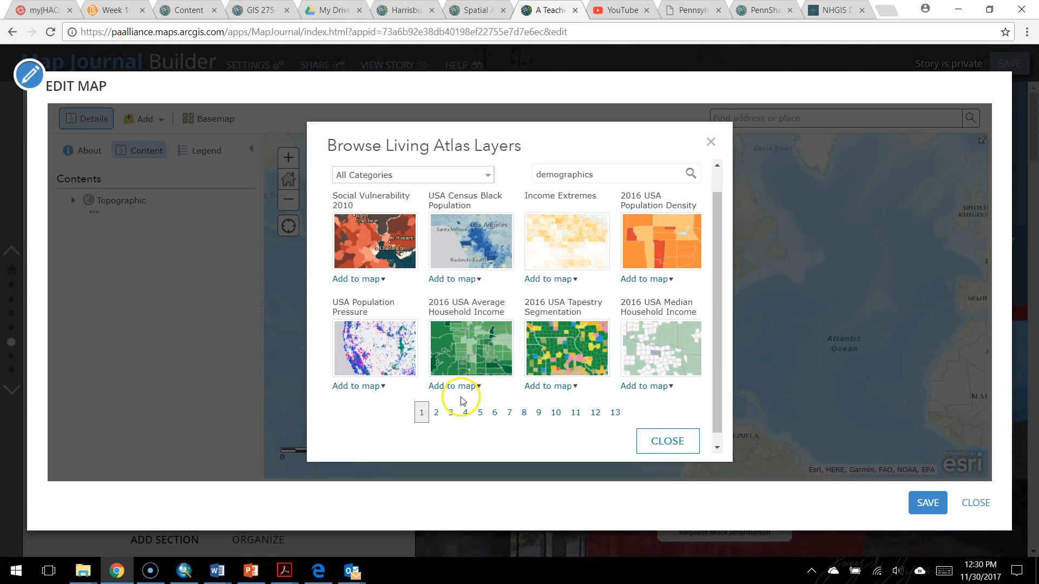
pyautogui.press('ctrl')
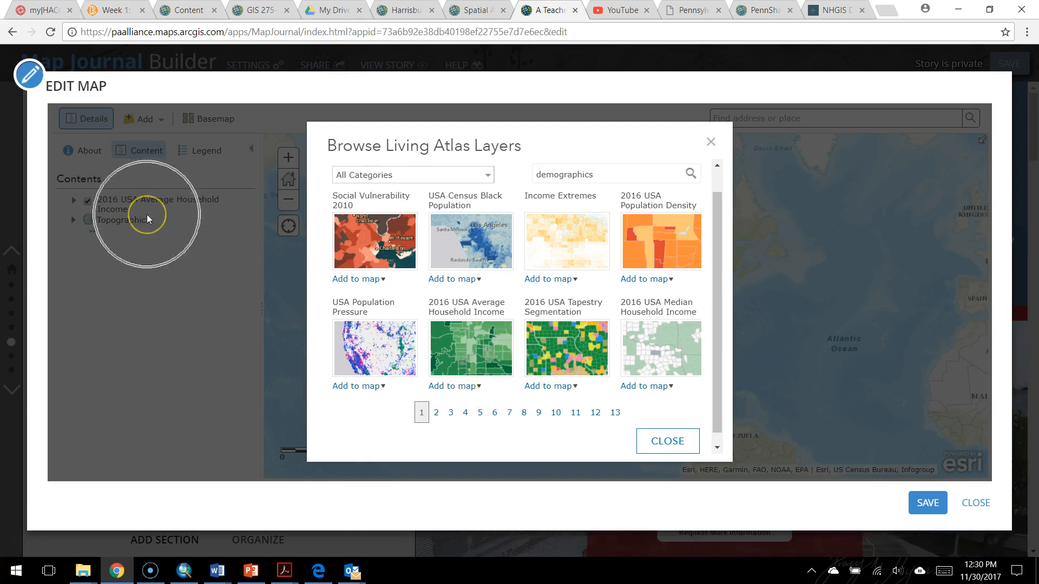
pyautogui.press('ctrl')
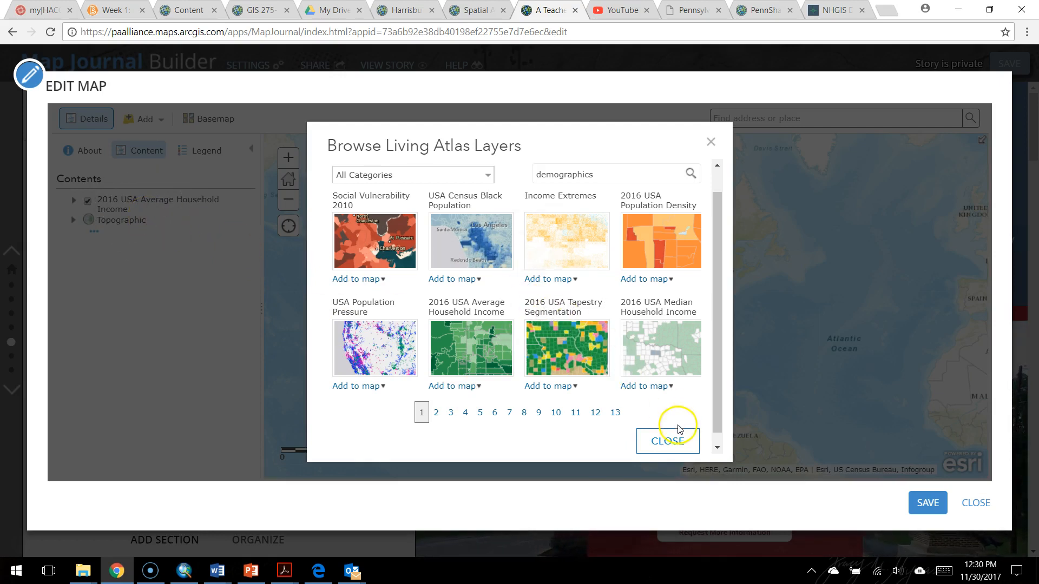
pyautogui.click(669, 441)
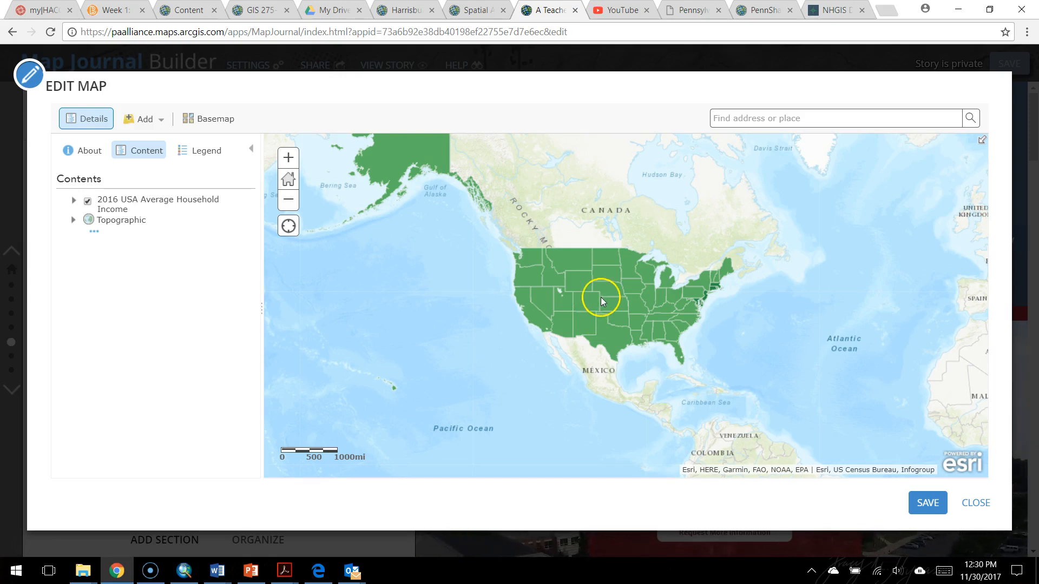
# - Examine the household income details for the Huntingdon ZIP code area in central Pennsylvania
pyautogui.moveTo(603, 294); pyautogui.dragTo(546, 320)
pyautogui.doubleClick(637, 320)
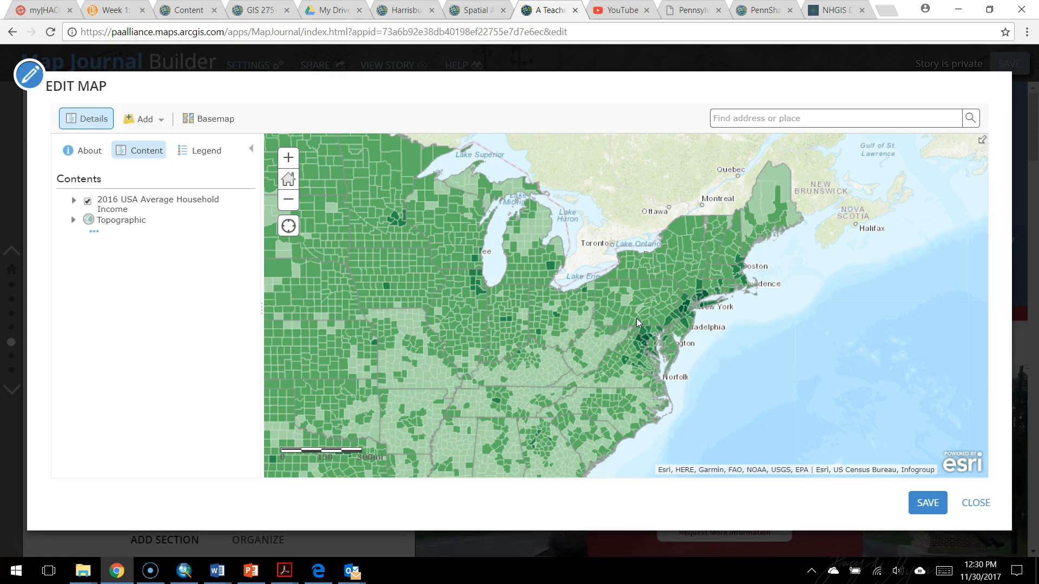
pyautogui.doubleClick(636, 318)
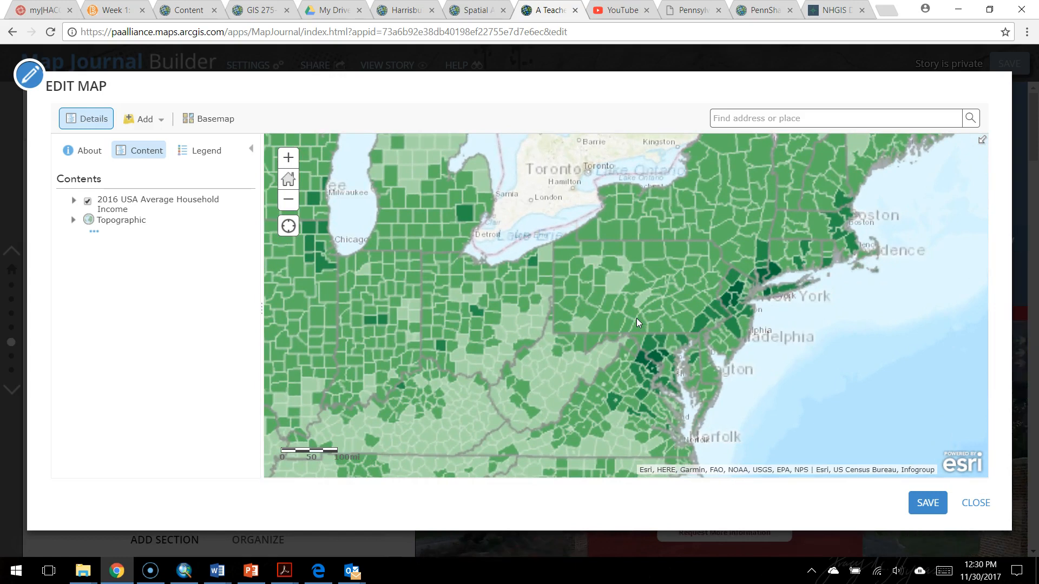
pyautogui.doubleClick(636, 318)
pyautogui.moveTo(644, 282); pyautogui.dragTo(638, 343)
pyautogui.doubleClick(638, 343)
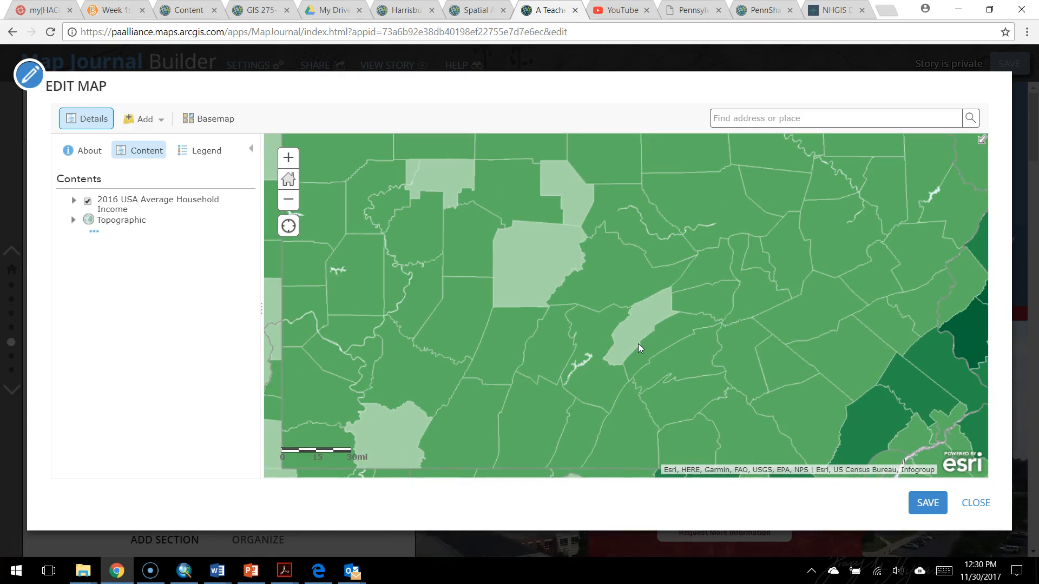
pyautogui.doubleClick(637, 343)
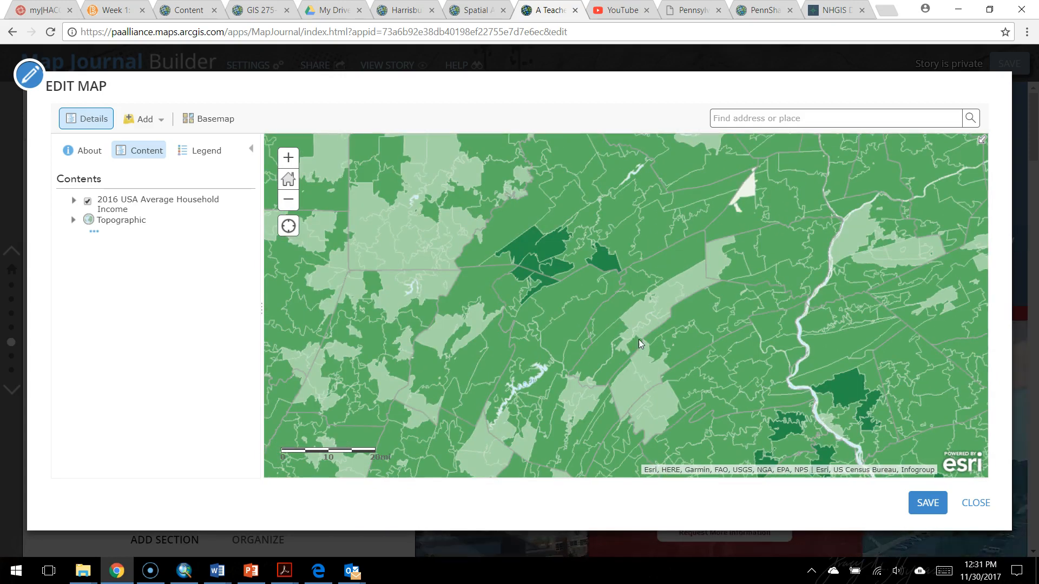
pyautogui.click(589, 306)
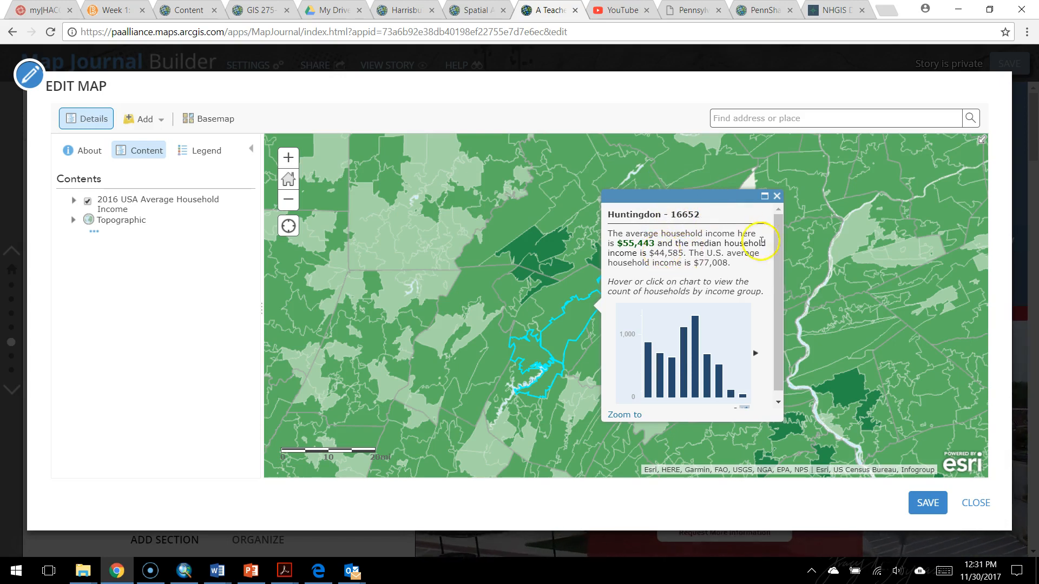
pyautogui.click(776, 197)
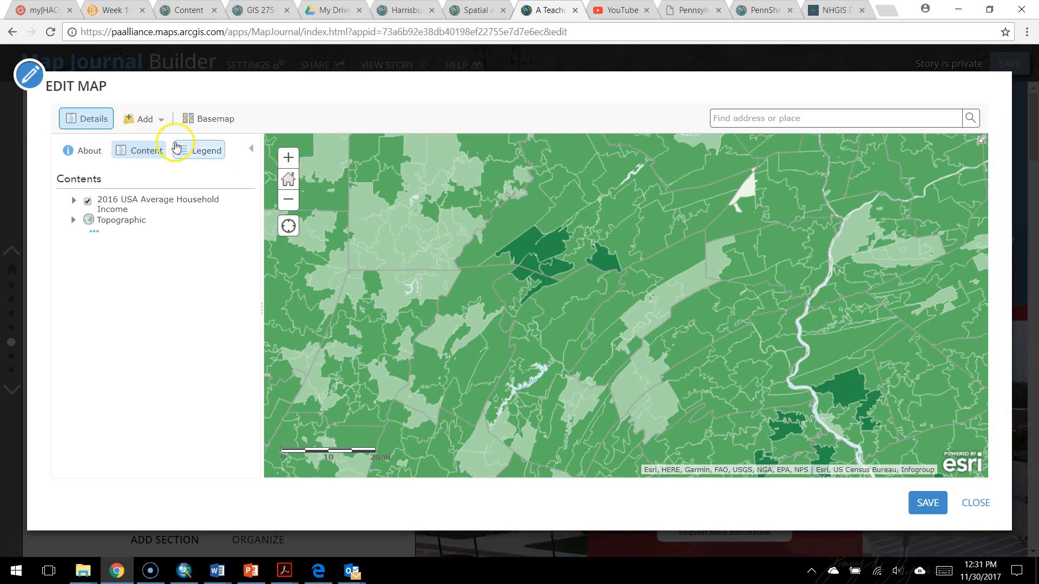
pyautogui.click(154, 119)
pyautogui.press('ctrl')
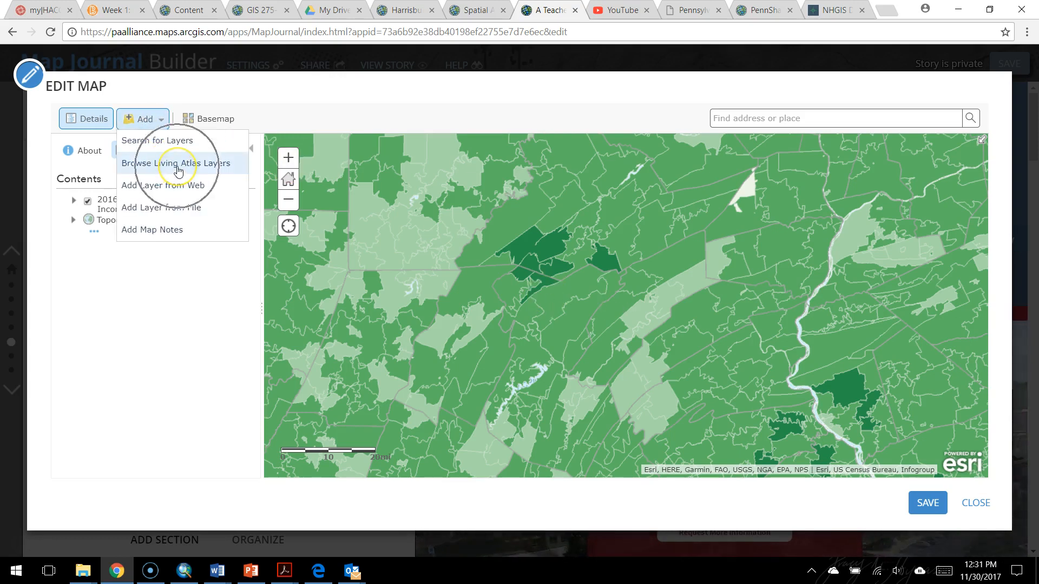
pyautogui.click(182, 270)
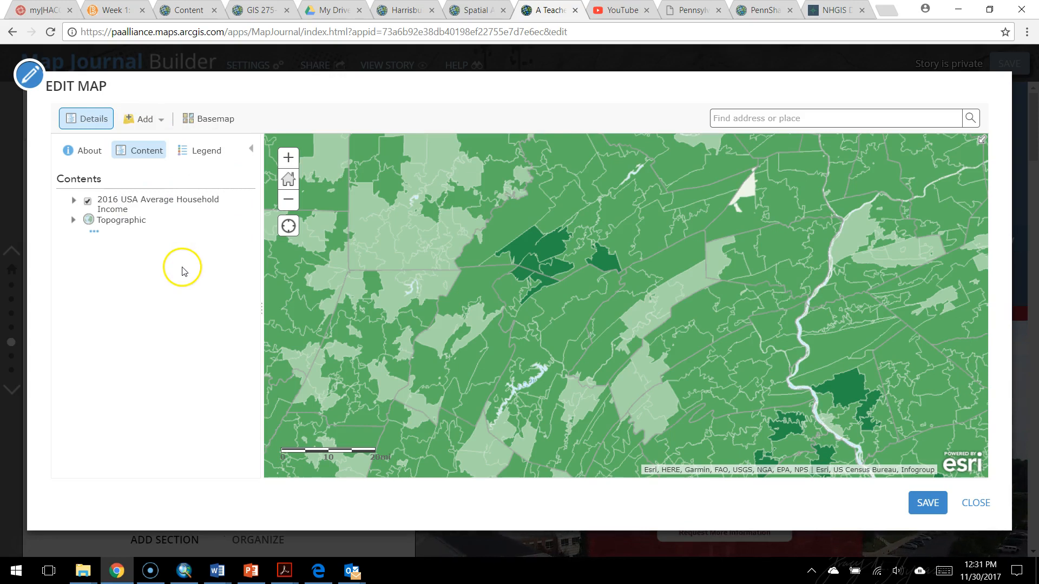
# - Remove the 2016 USA Average Household Income layer and return the map to its default extent
pyautogui.click(120, 210)
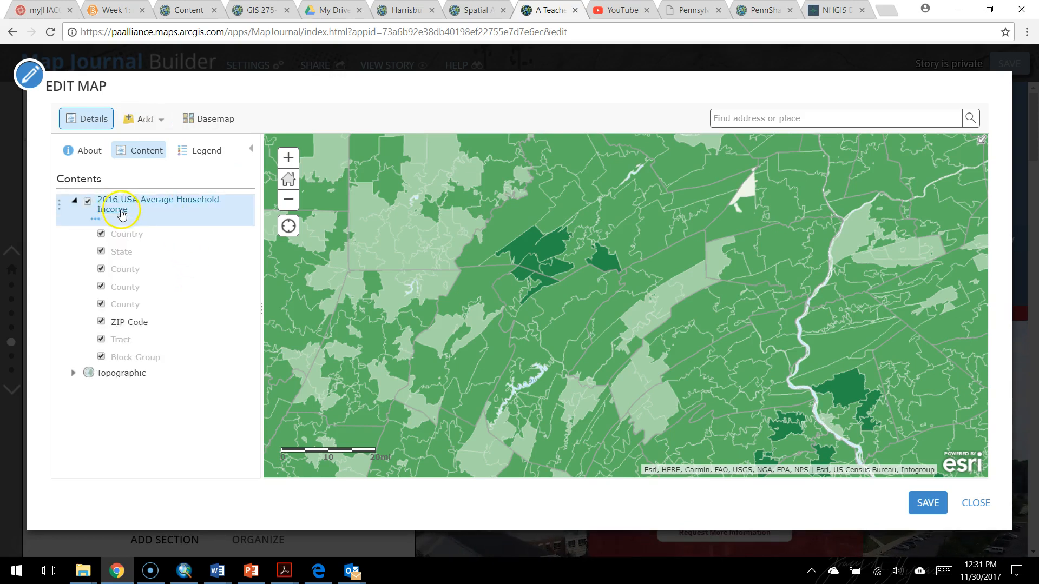
pyautogui.click(95, 220)
pyautogui.click(135, 334)
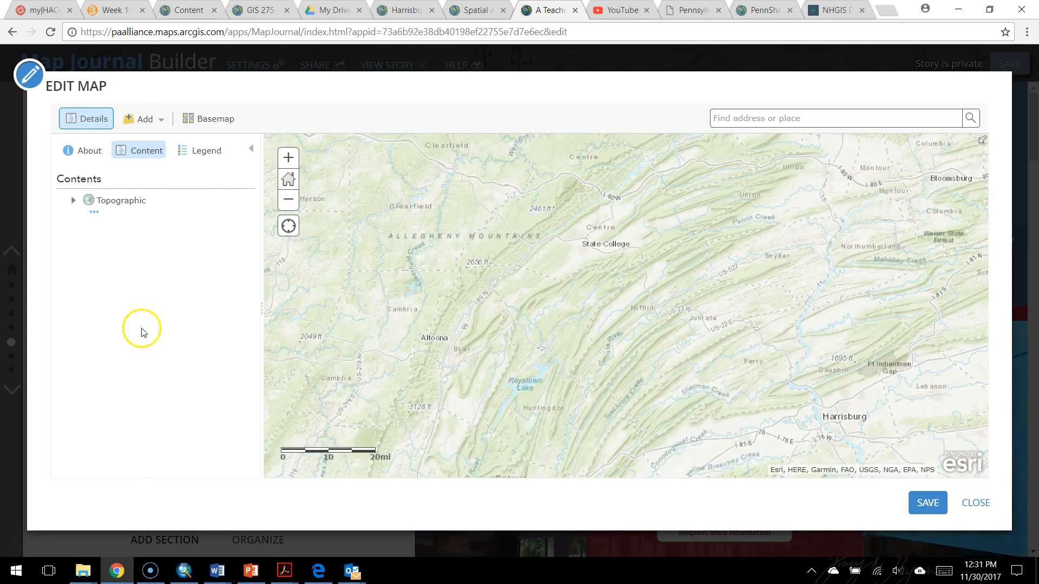
pyautogui.click(288, 182)
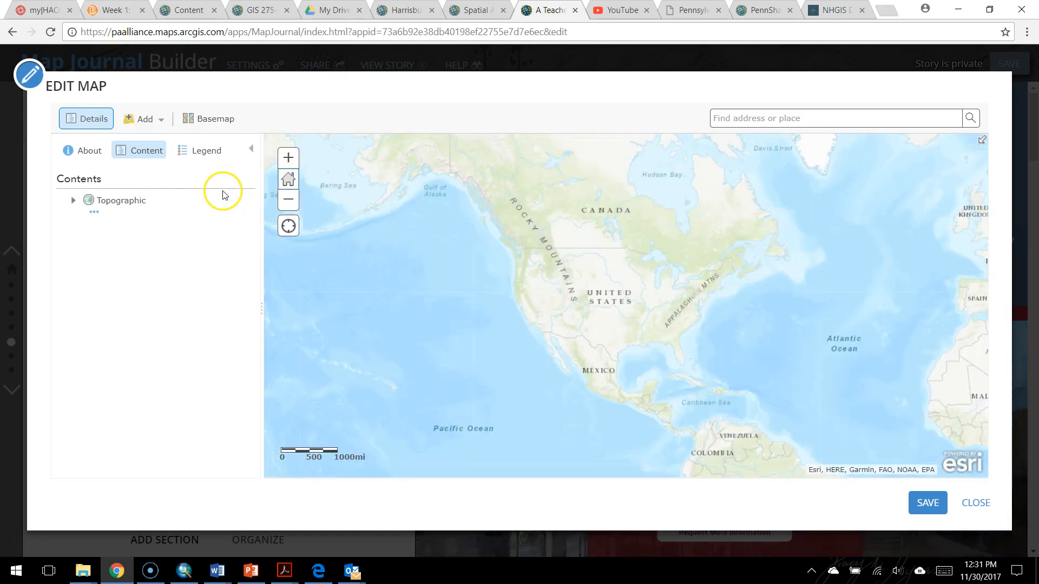
# - Import the zipped shapefile PaSchoolDistricts2017_01 from the Geographies folder as a layer, with features generalized for web display
pyautogui.click(156, 122)
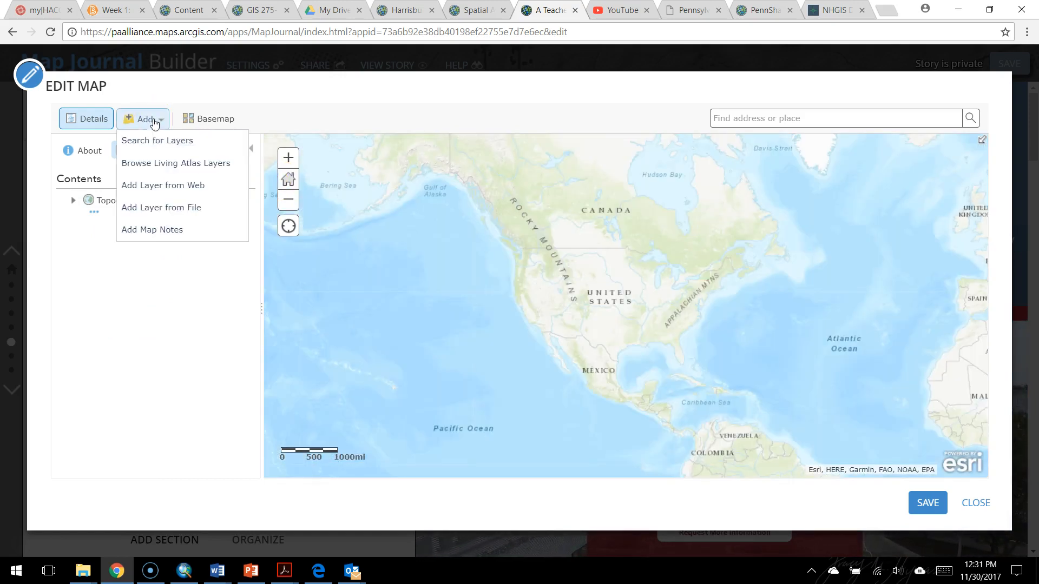
pyautogui.click(165, 207)
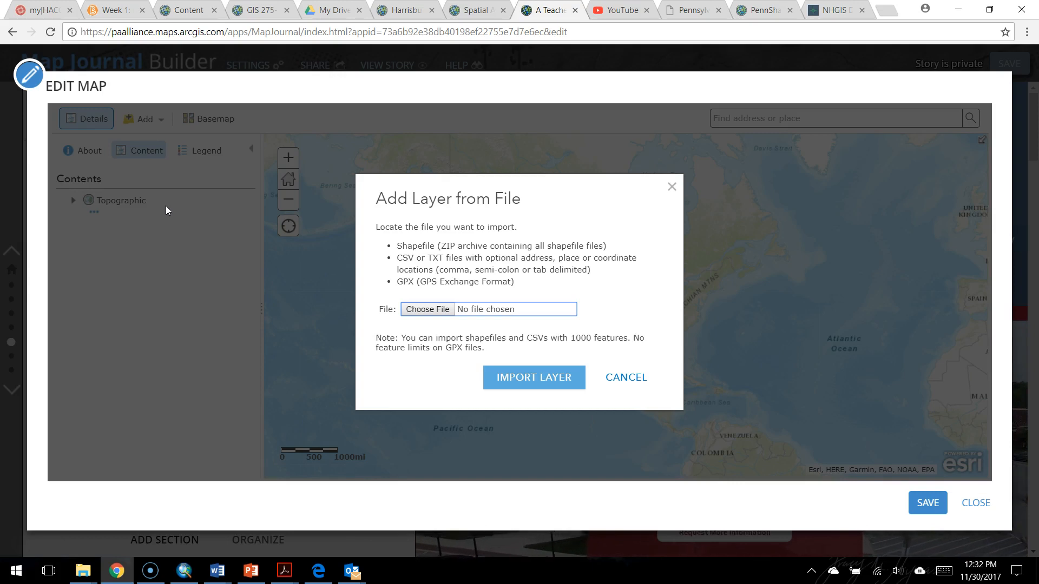
pyautogui.press('ctrl')
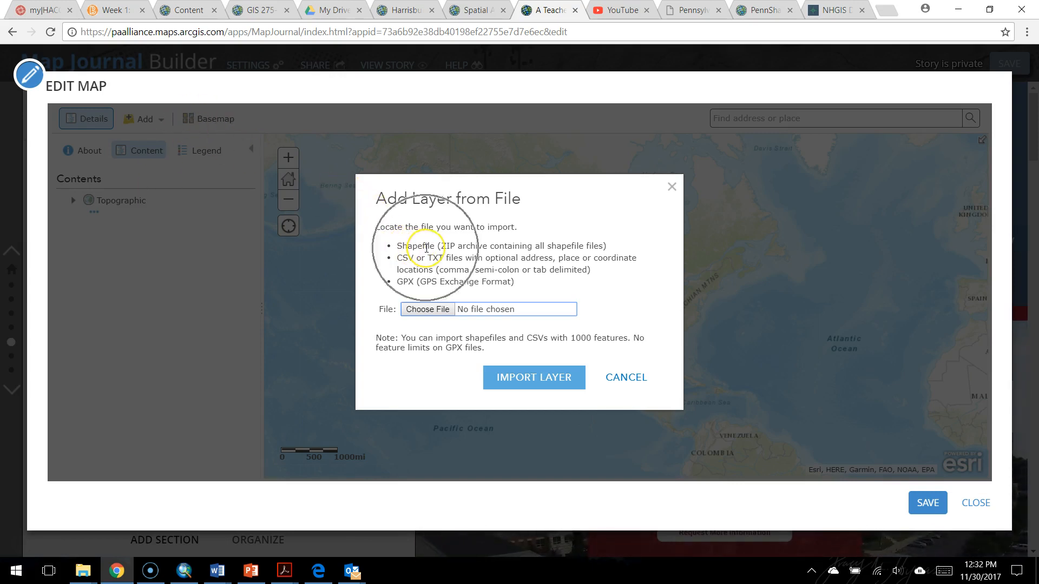
pyautogui.click(427, 309)
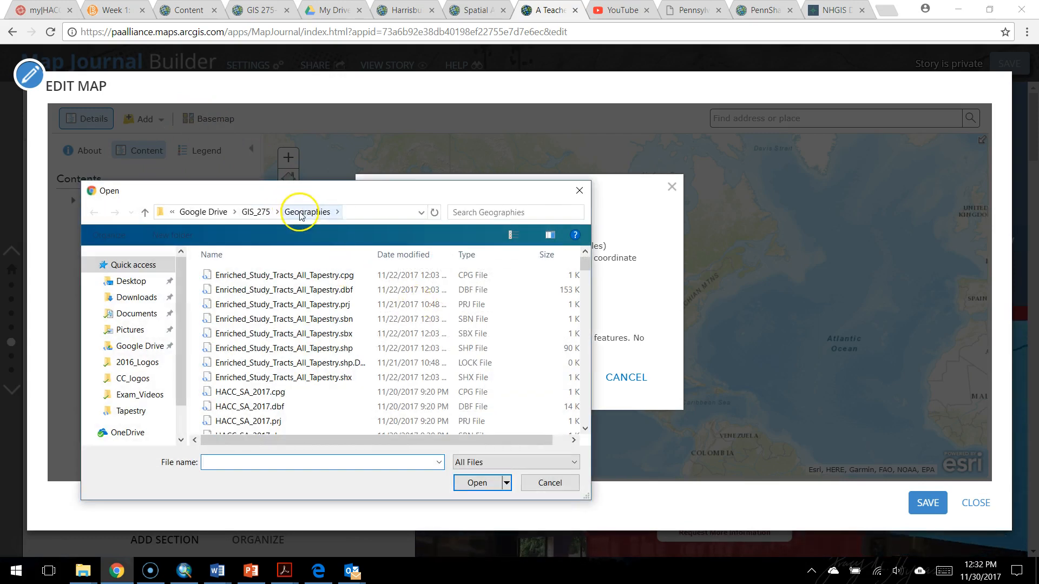
pyautogui.moveTo(585, 262); pyautogui.dragTo(584, 292)
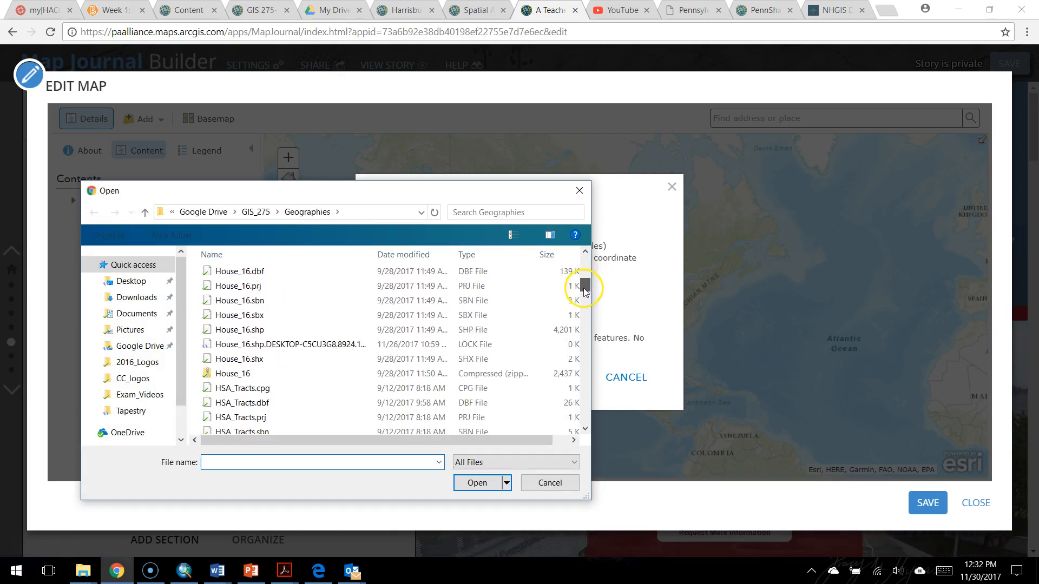
pyautogui.moveTo(586, 289); pyautogui.dragTo(585, 350)
pyautogui.click(291, 319)
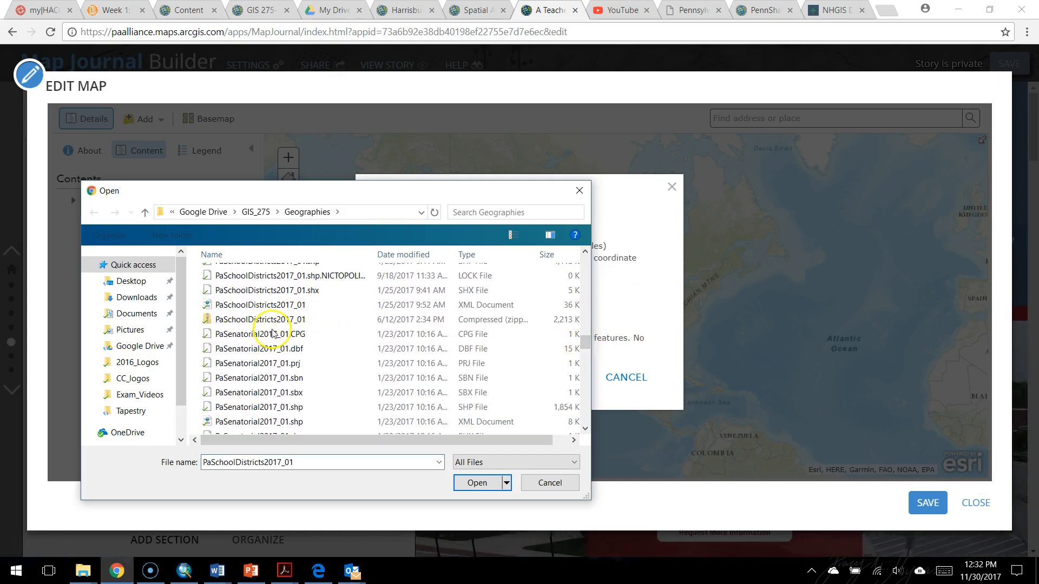
pyautogui.click(487, 483)
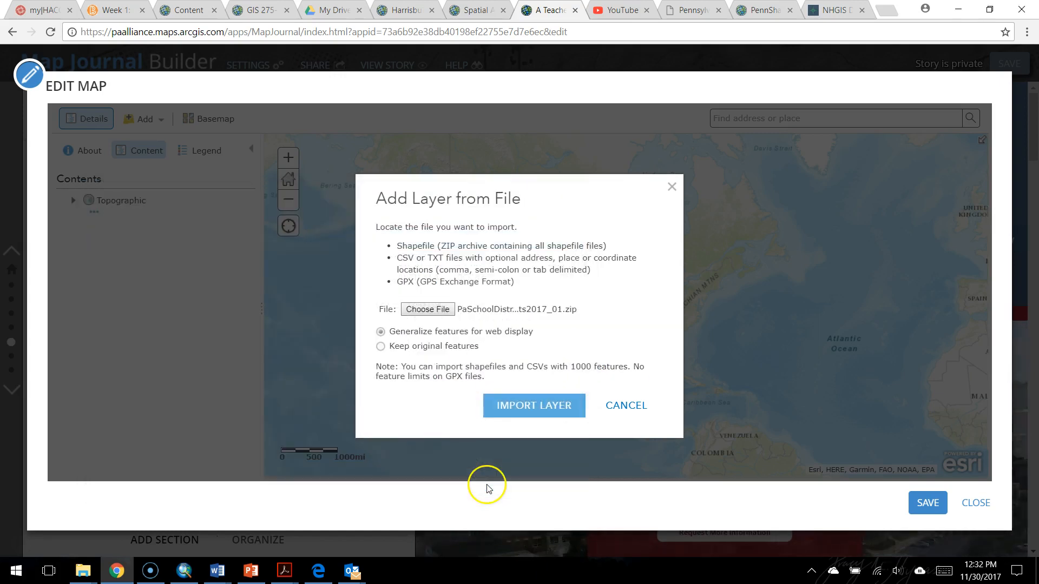
pyautogui.click(517, 406)
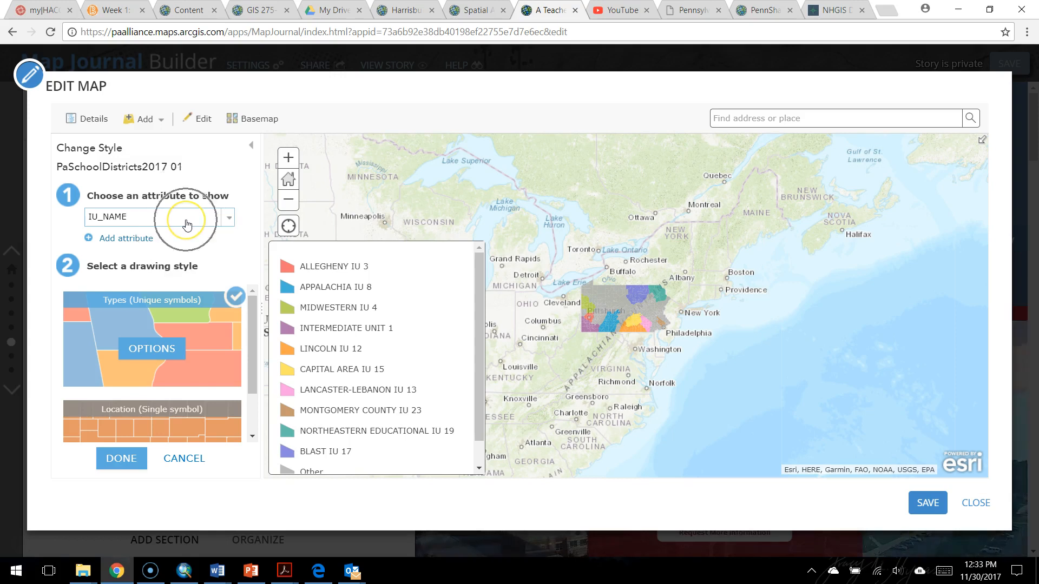
# - Style the school districts layer on the SCHOOL_NAM attribute using the Location (Single symbol) drawing style
pyautogui.click(214, 219)
pyautogui.moveTo(226, 252); pyautogui.dragTo(225, 295)
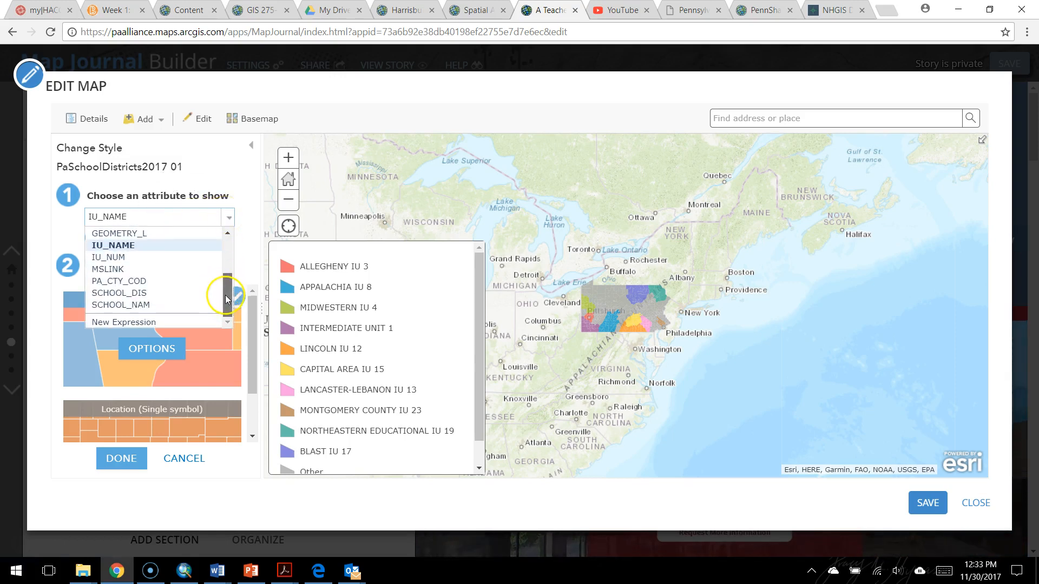
pyautogui.click(157, 305)
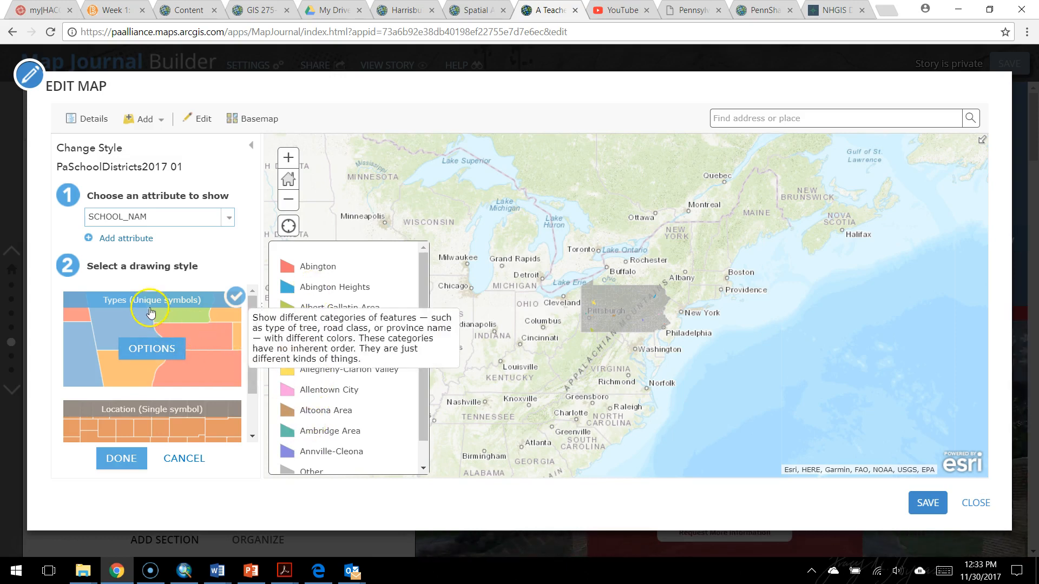
pyautogui.scroll(-1, 151, 313)
pyautogui.scroll(1, 149, 310)
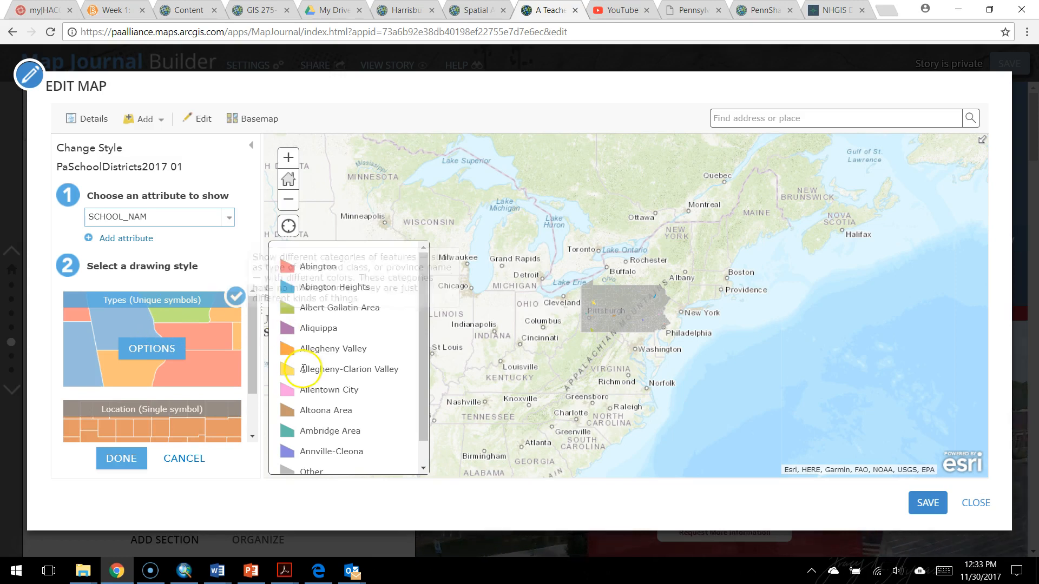
pyautogui.scroll(-1, 184, 357)
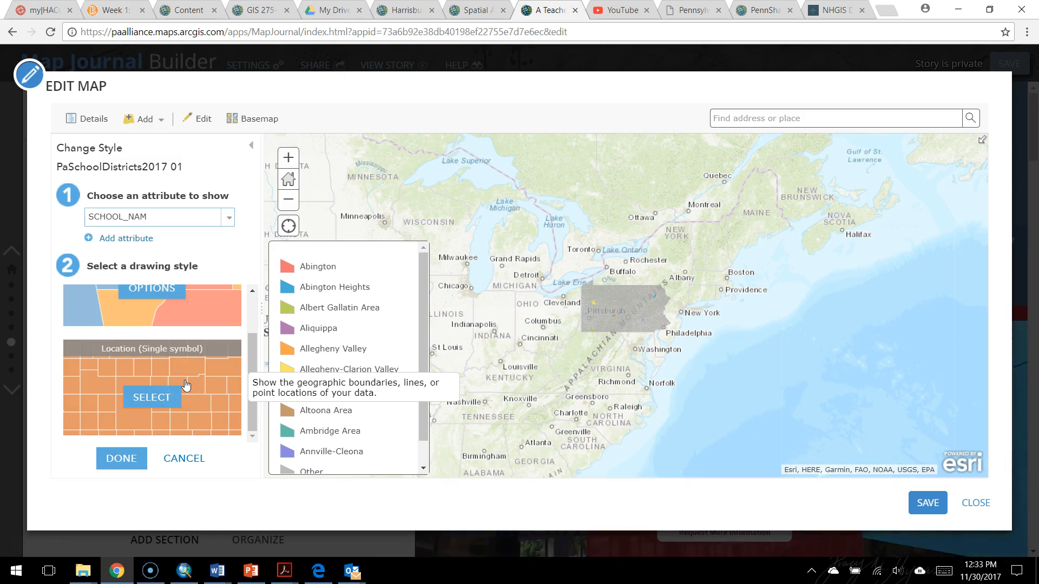
pyautogui.click(153, 398)
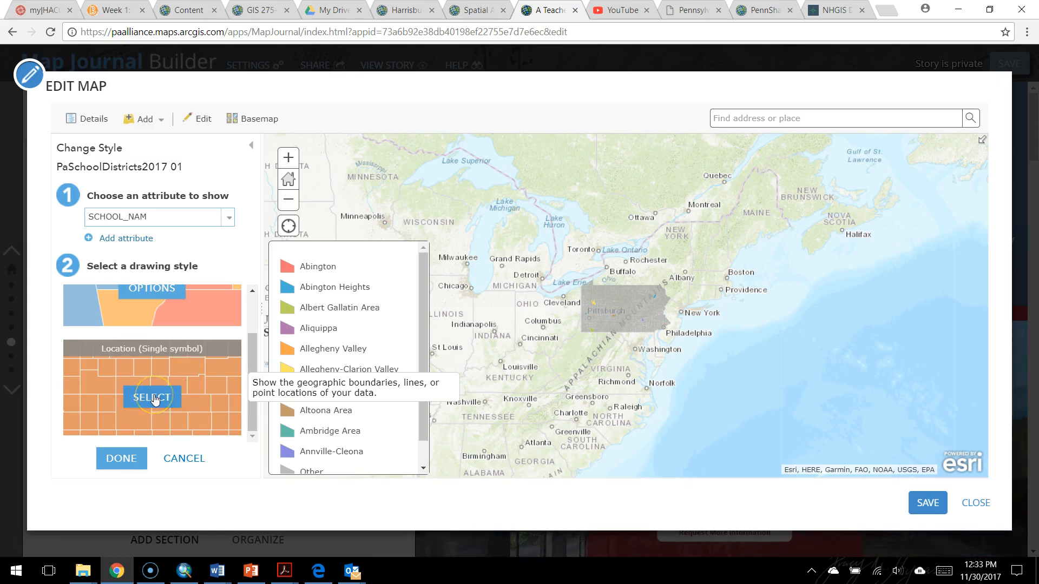
pyautogui.click(155, 400)
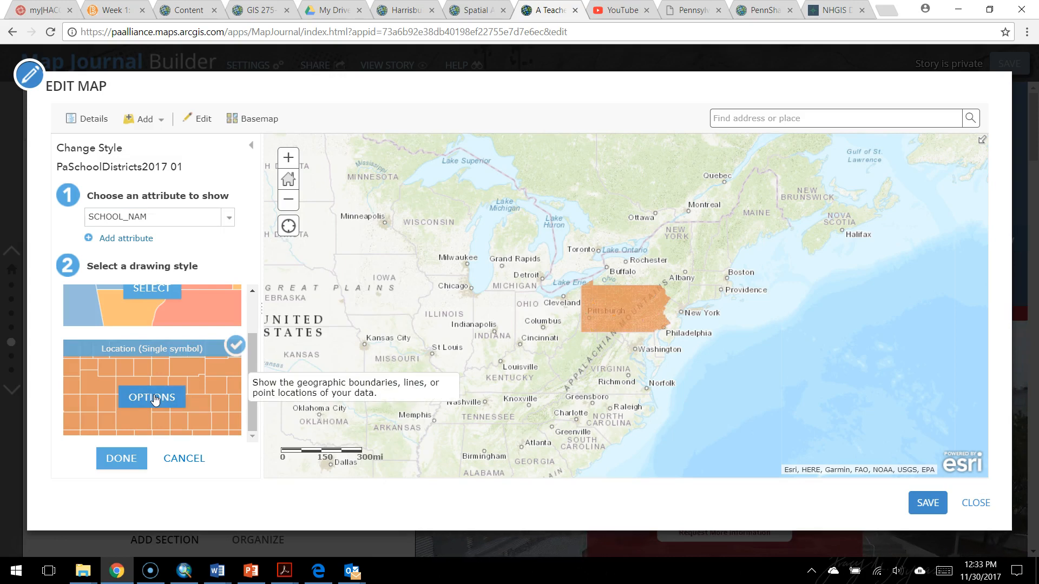
# - Give the school district symbol no fill and a dark red #A80000 outline
pyautogui.click(167, 399)
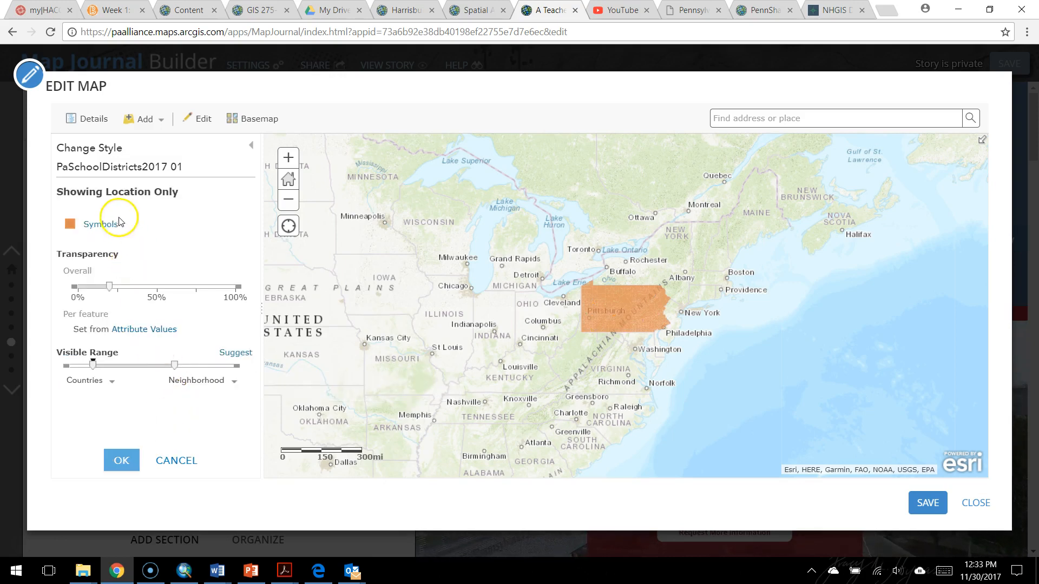
pyautogui.click(105, 227)
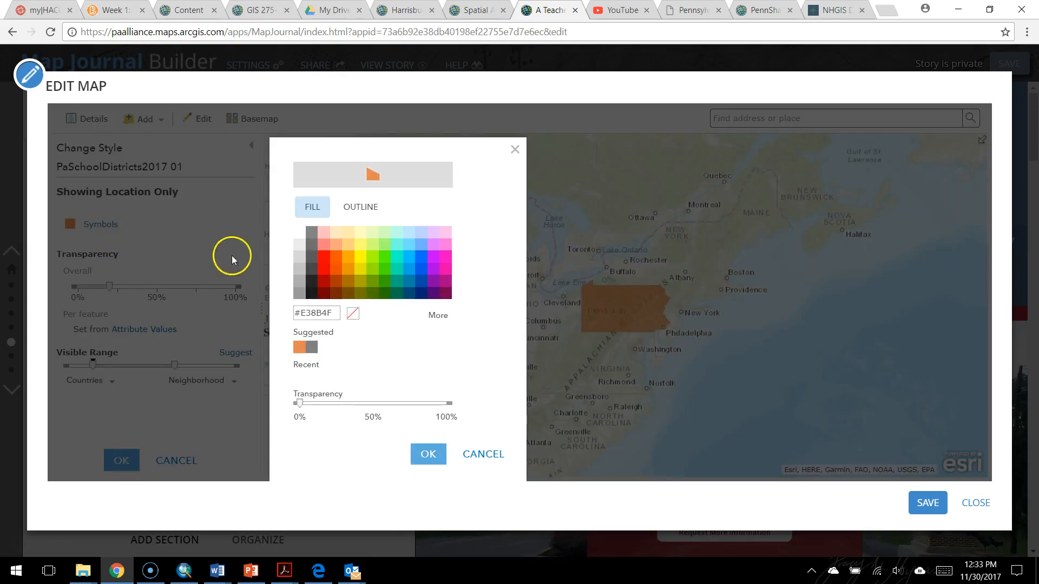
pyautogui.click(355, 317)
pyautogui.click(359, 206)
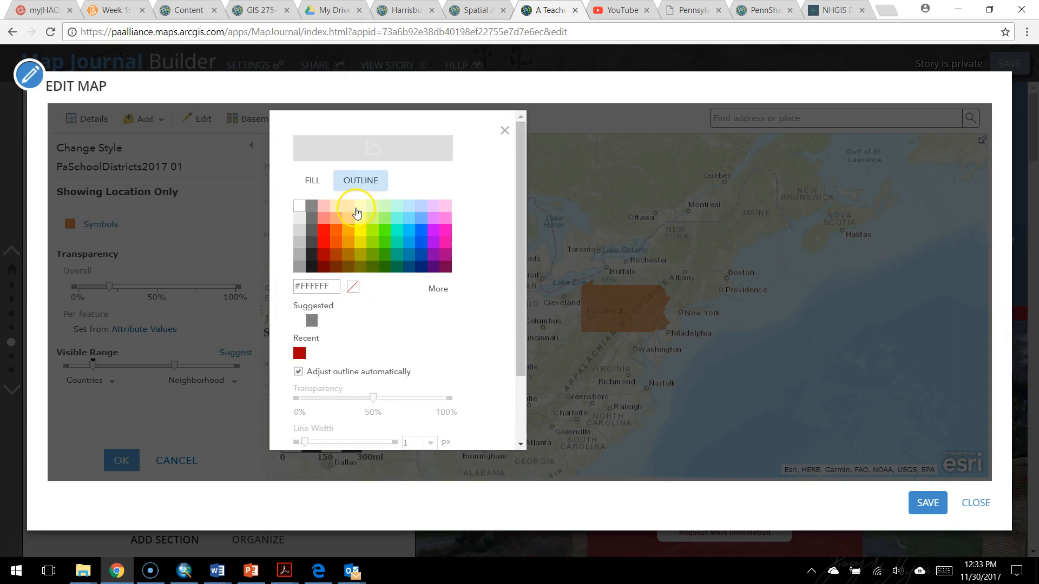
pyautogui.click(324, 253)
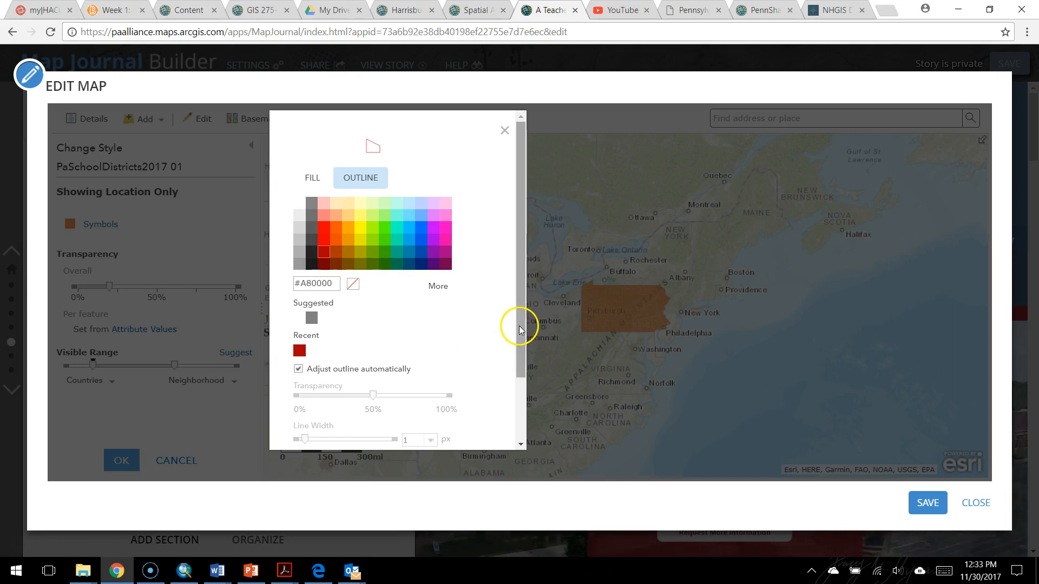
# - Turn off automatic outline adjustment, set the district outline width to 2 px, and finish the layer styling
pyautogui.scroll(-1, 446, 333)
pyautogui.click(393, 321)
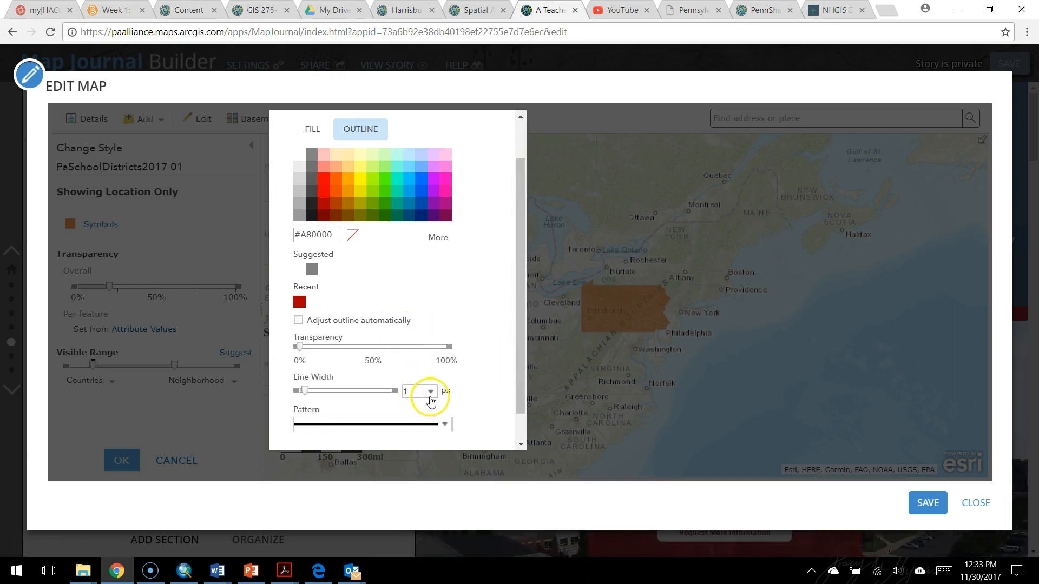
pyautogui.click(431, 392)
pyautogui.click(411, 233)
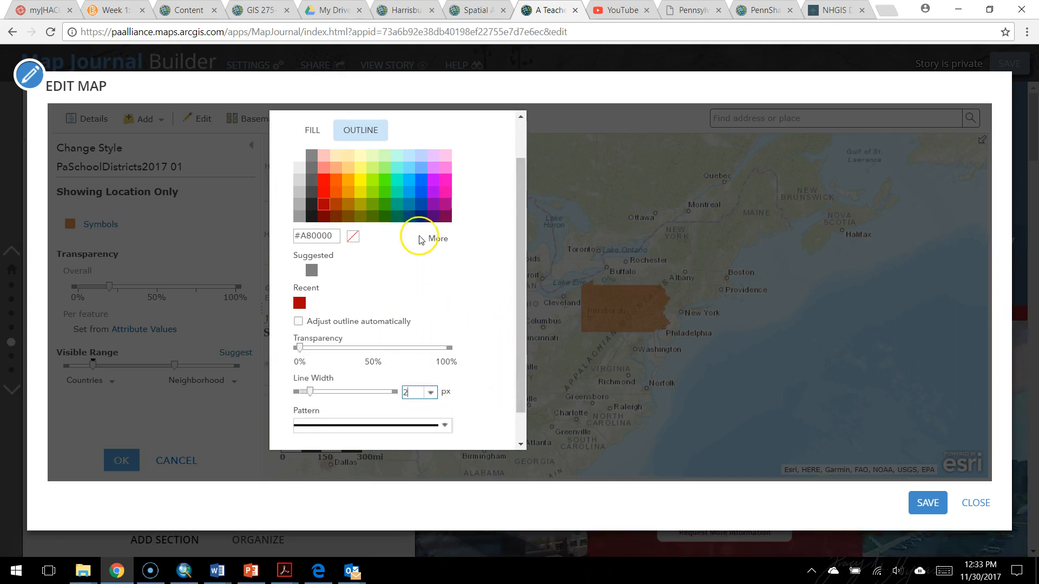
pyautogui.scroll(-1, 514, 343)
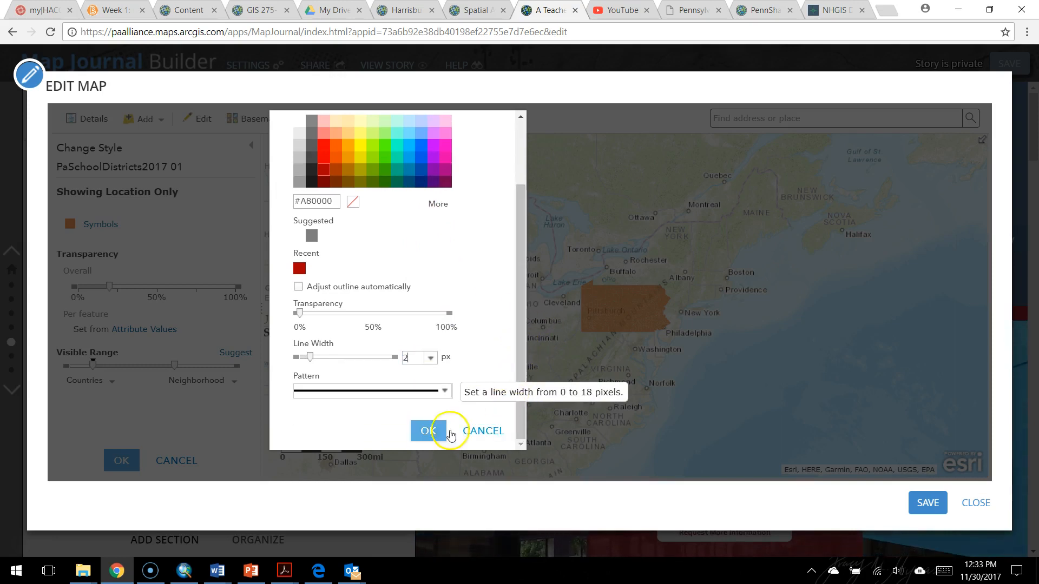
pyautogui.click(430, 431)
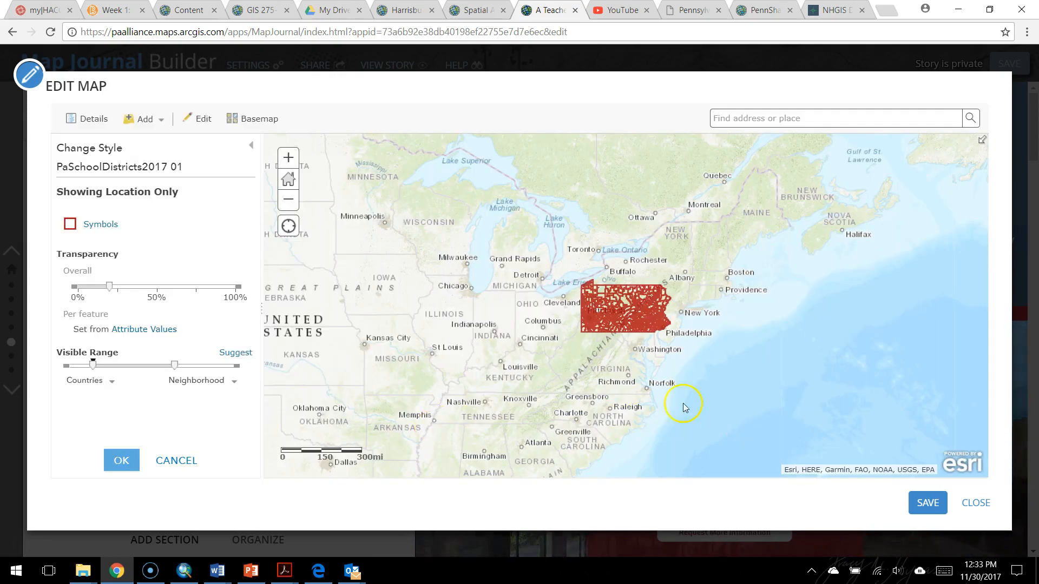
pyautogui.click(122, 463)
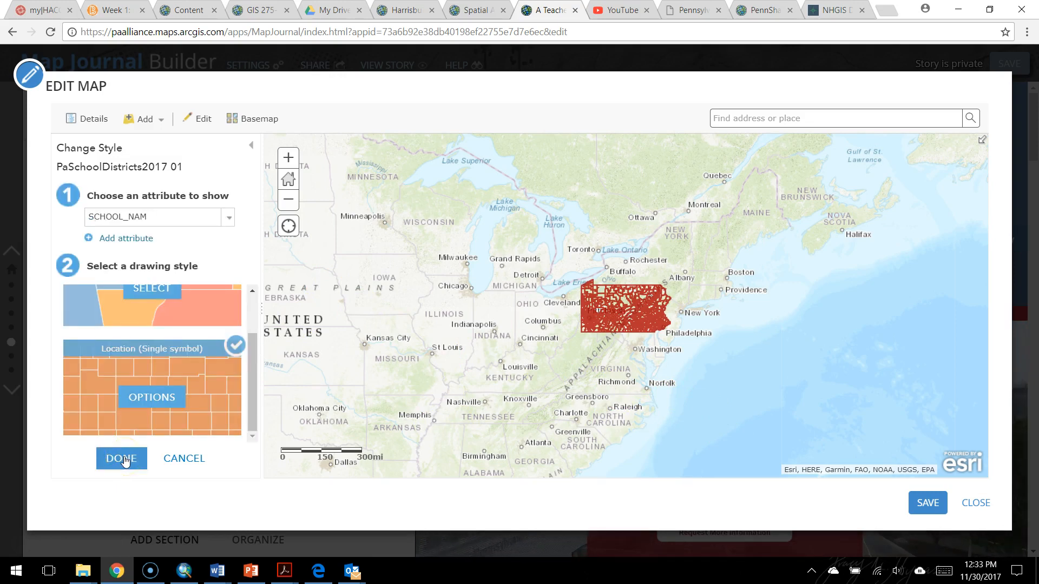
pyautogui.click(123, 459)
# - Examine the attribute details of the Montoursville Area school district near Williamsport in Pennsylvania
pyautogui.scroll(1, 574, 345)
pyautogui.moveTo(663, 349); pyautogui.dragTo(539, 399)
pyautogui.scroll(1, 540, 398)
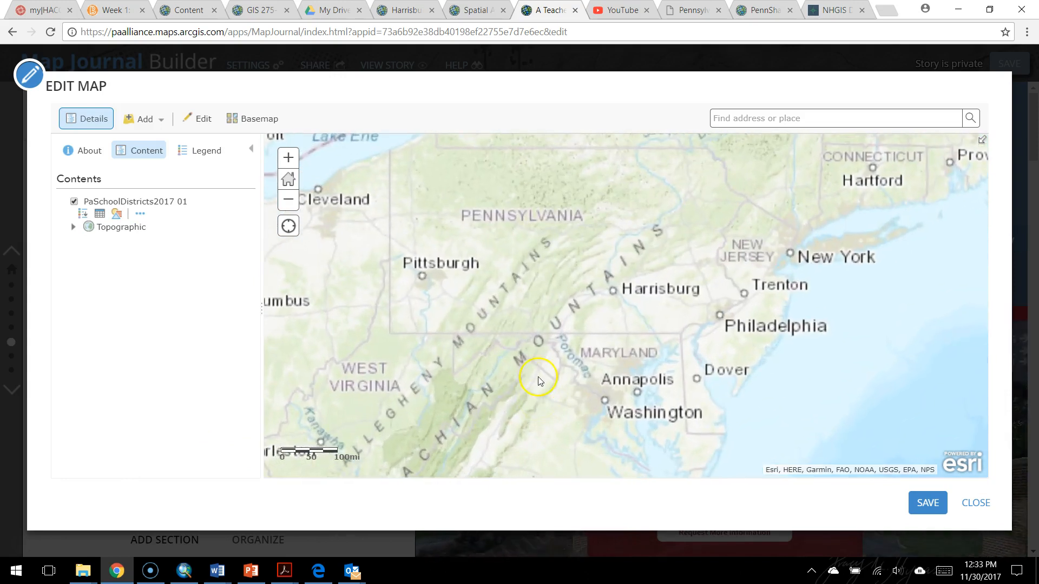
pyautogui.scroll(1, 540, 439)
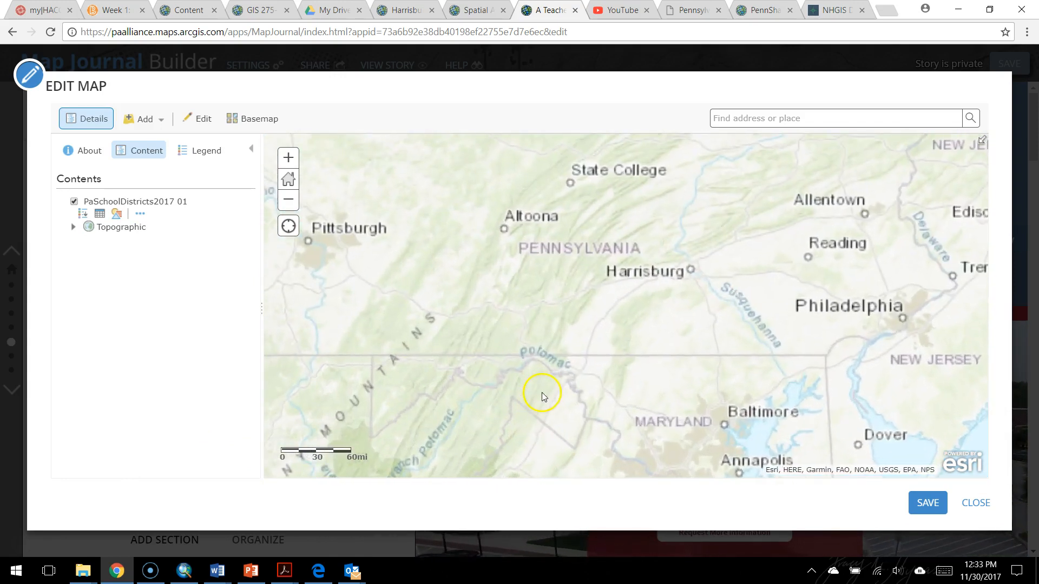
pyautogui.scroll(-1, 544, 427)
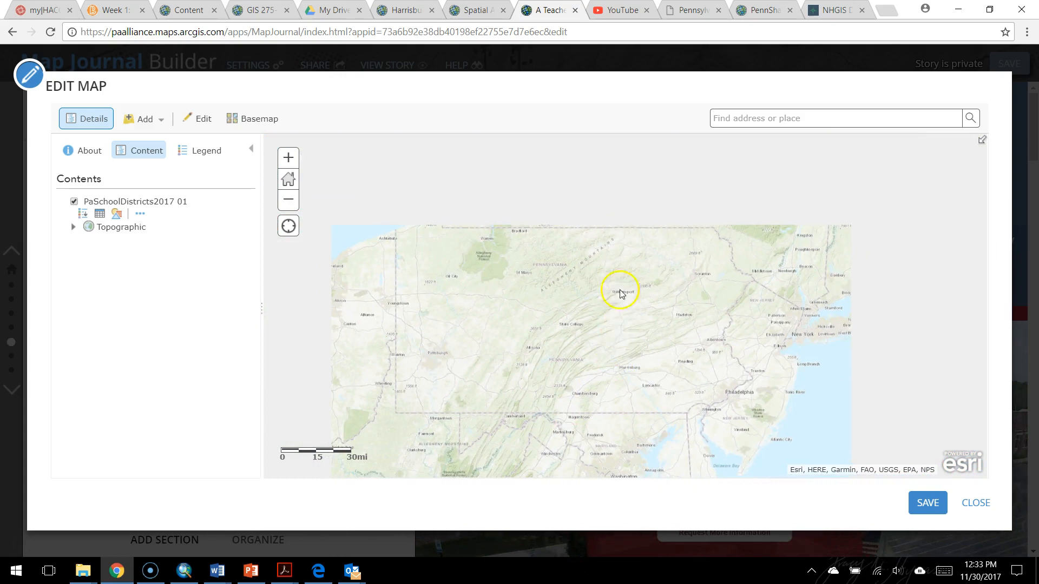
pyautogui.click(616, 282)
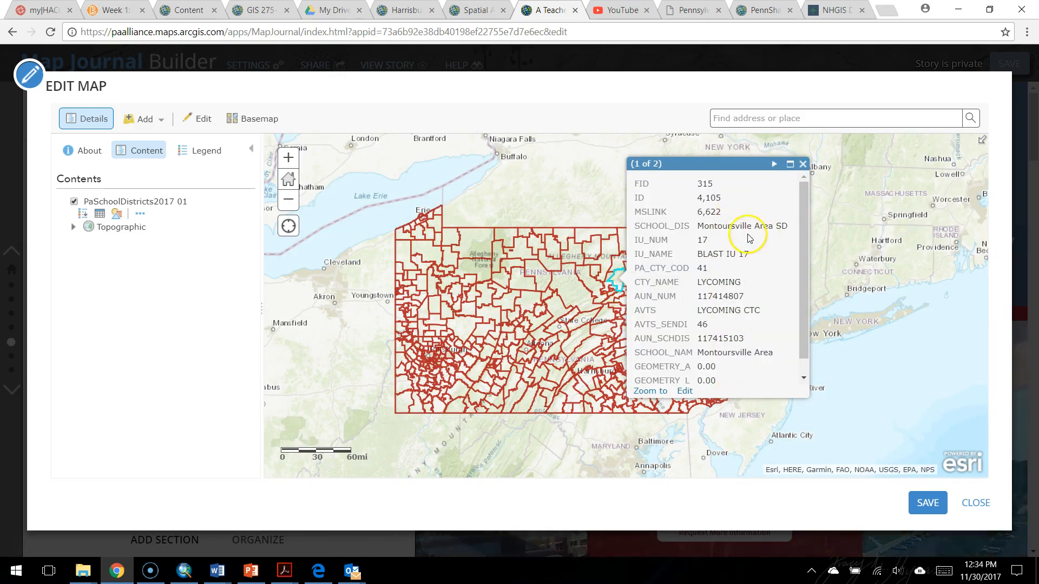
pyautogui.moveTo(799, 254); pyautogui.dragTo(797, 333)
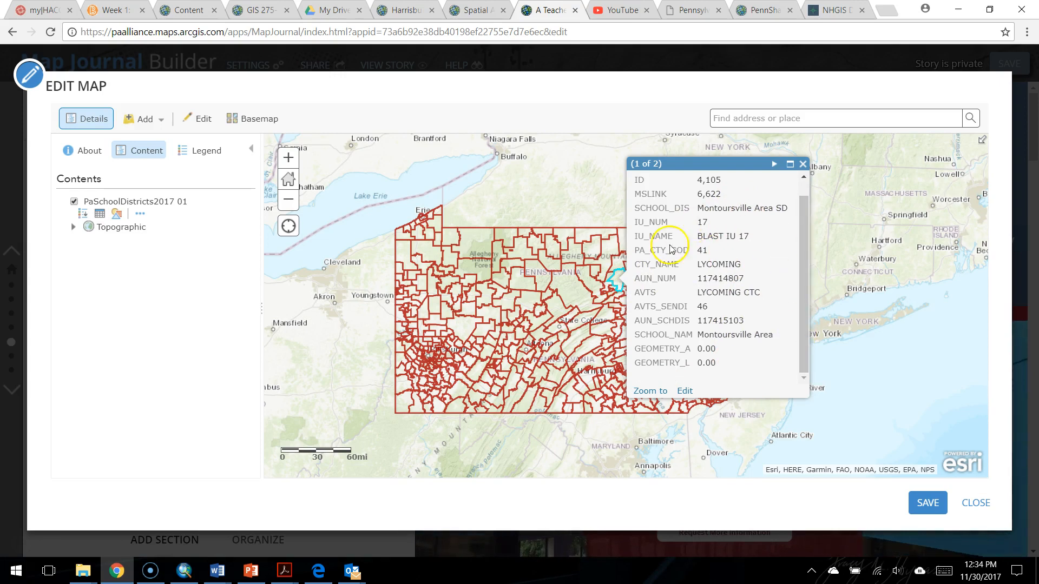
pyautogui.click(803, 163)
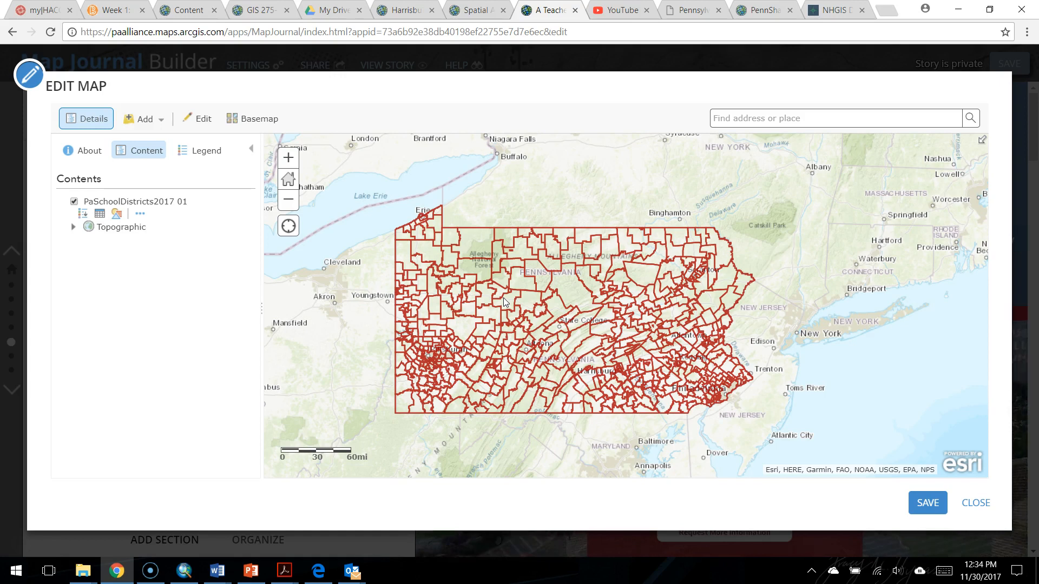
# - Create a map notes layer named Schools from the Map Notes template
pyautogui.click(157, 124)
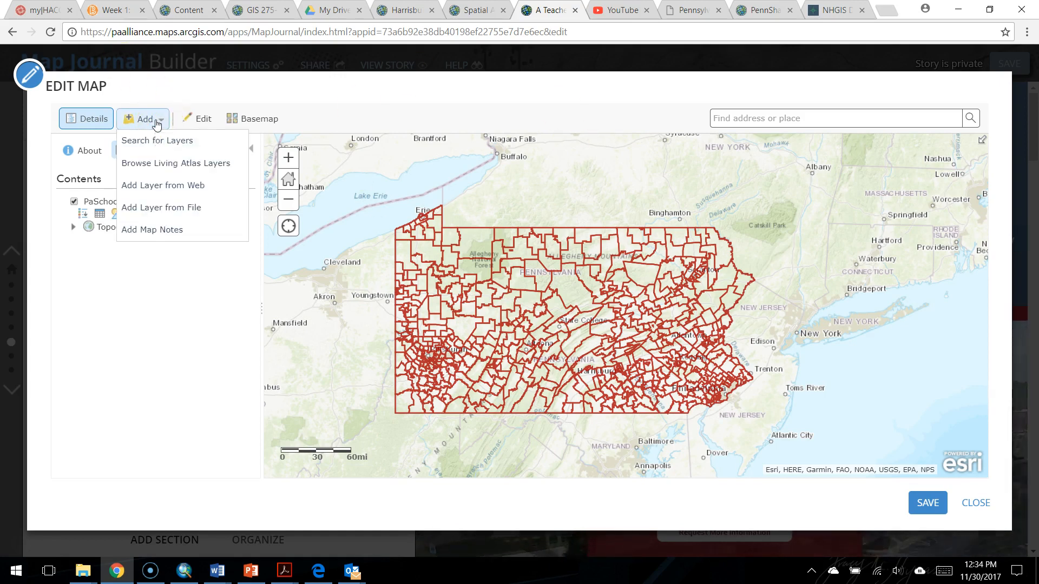
pyautogui.click(152, 230)
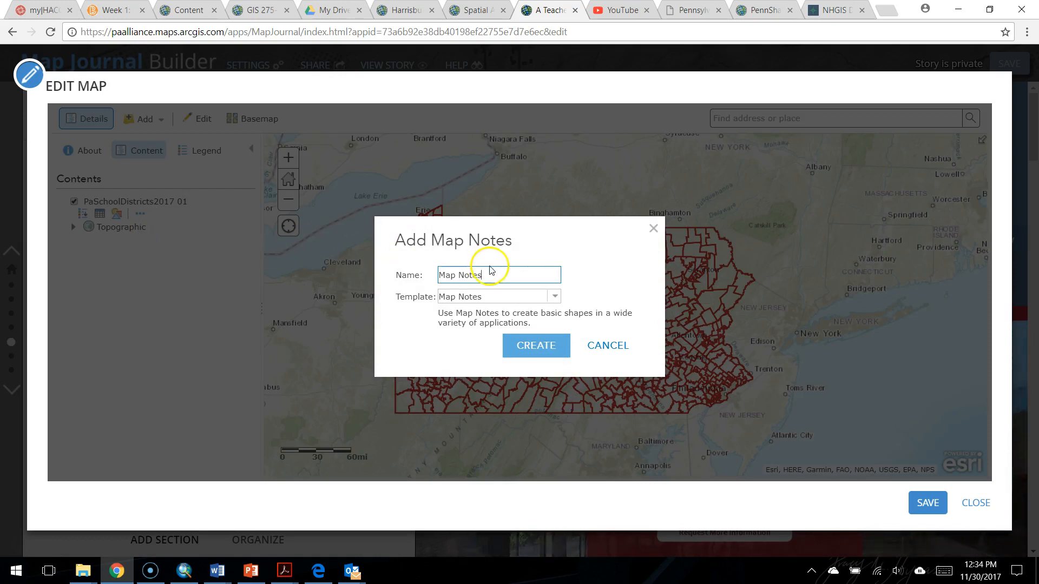
pyautogui.moveTo(487, 275); pyautogui.dragTo(417, 281)
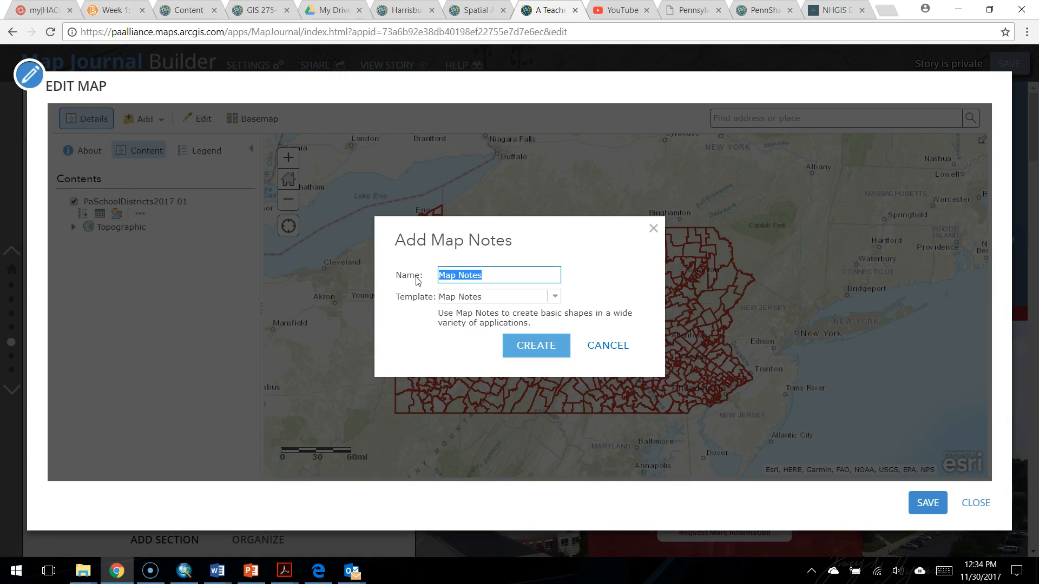
pyautogui.write('Scho')
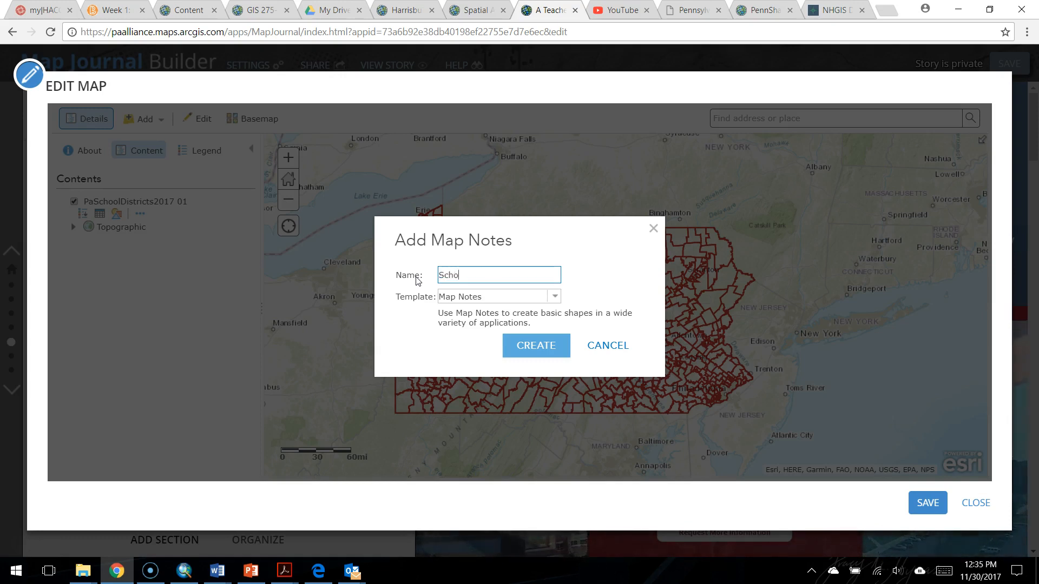
pyautogui.write('ols')
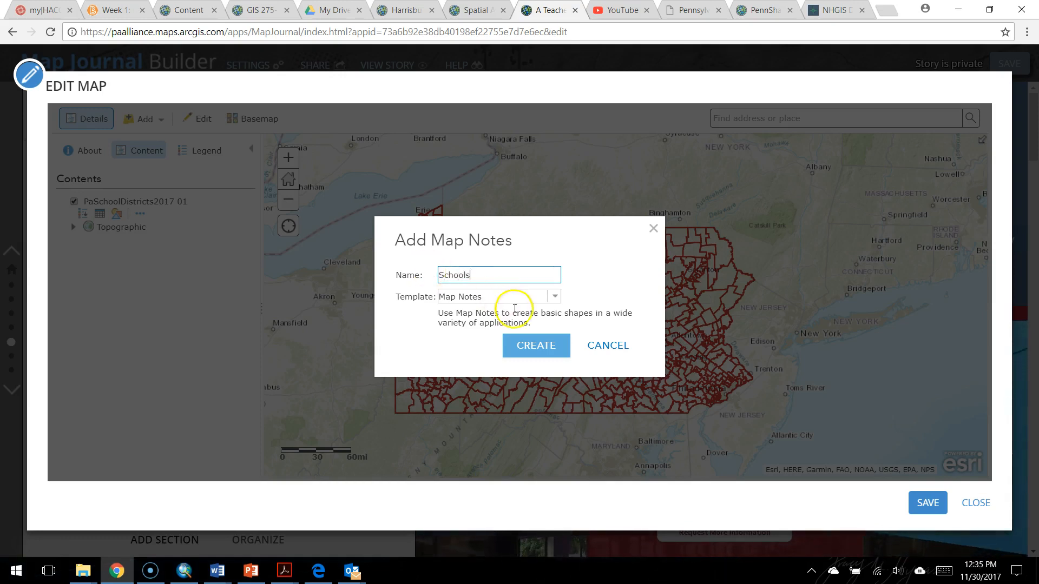
pyautogui.click(527, 351)
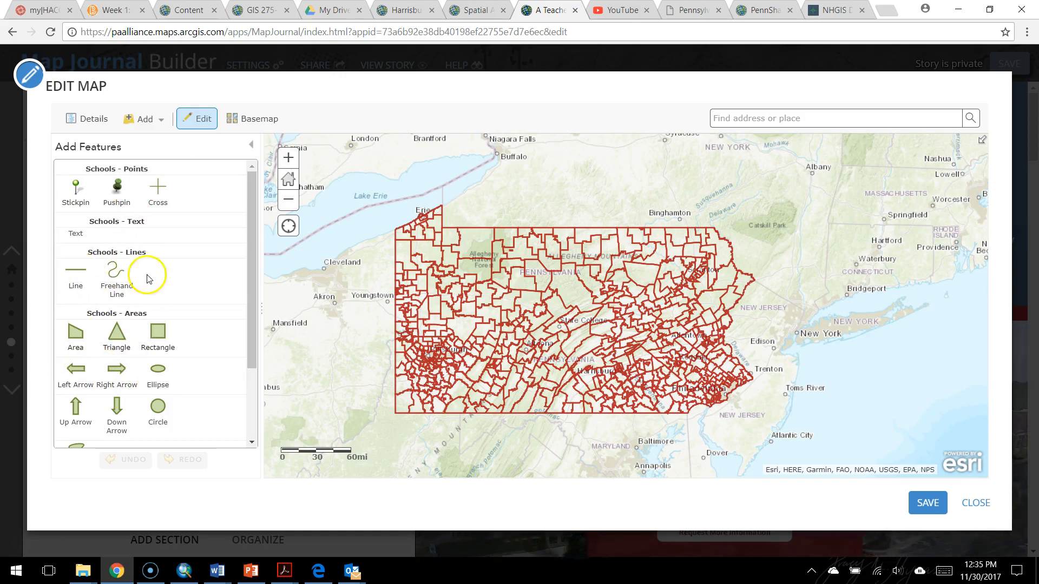
# - Place a Stickpin point west of State College, north of Altoona, and title it Jackson School
pyautogui.click(76, 197)
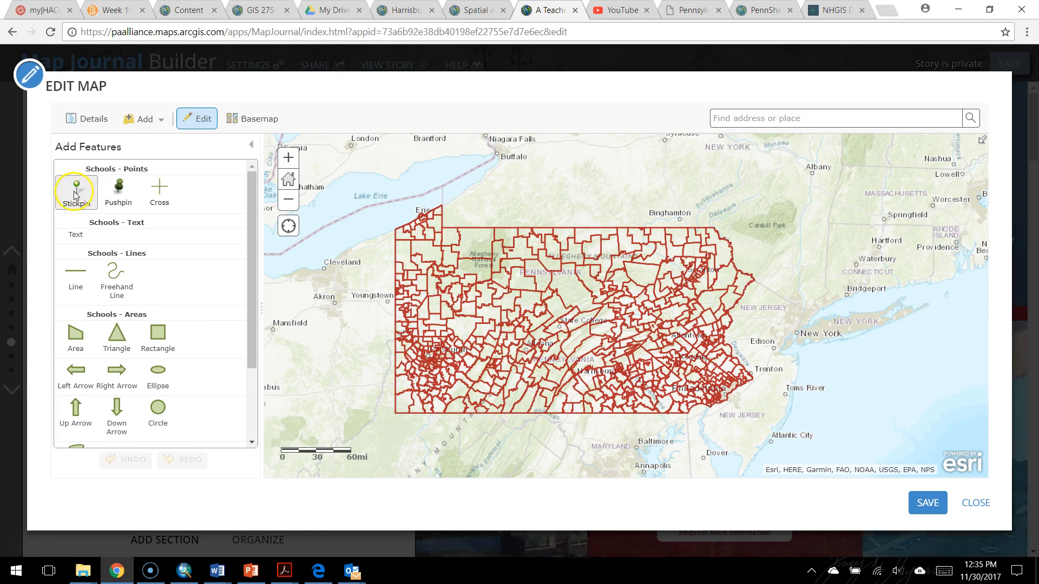
pyautogui.scroll(2, 539, 333)
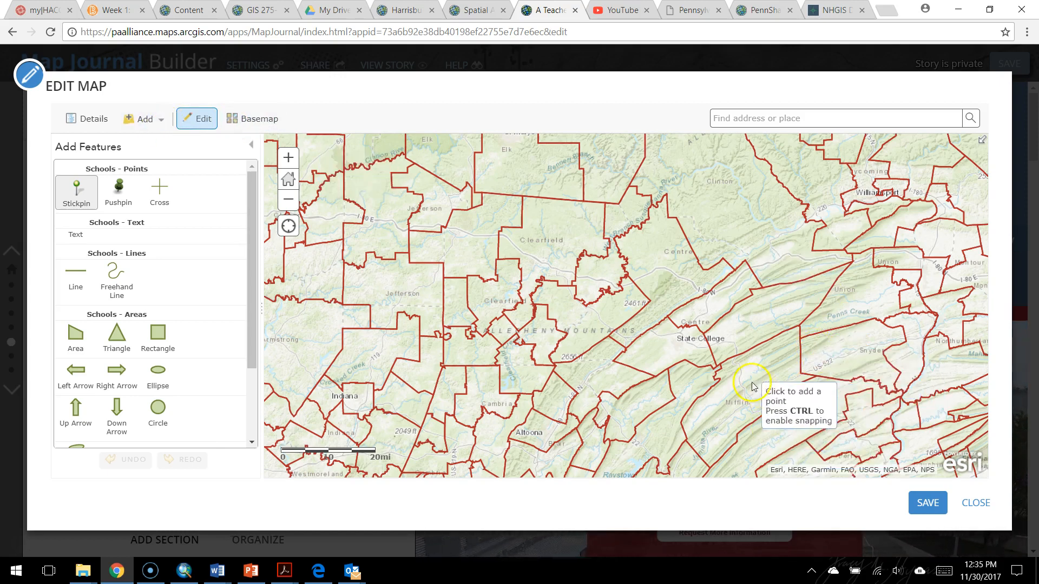
pyautogui.click(592, 331)
pyautogui.doubleClick(720, 258)
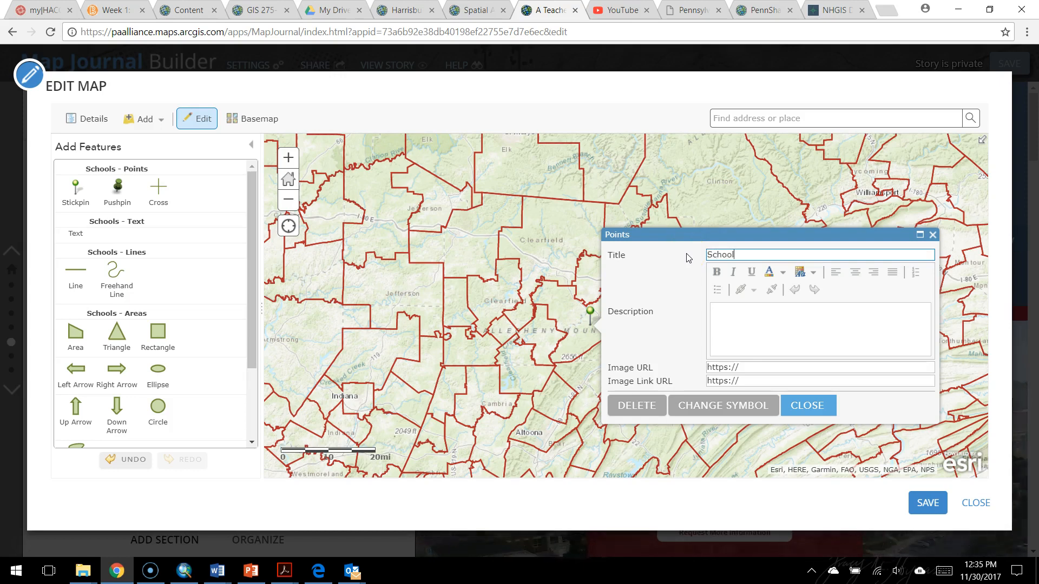
pyautogui.write('Jackson')
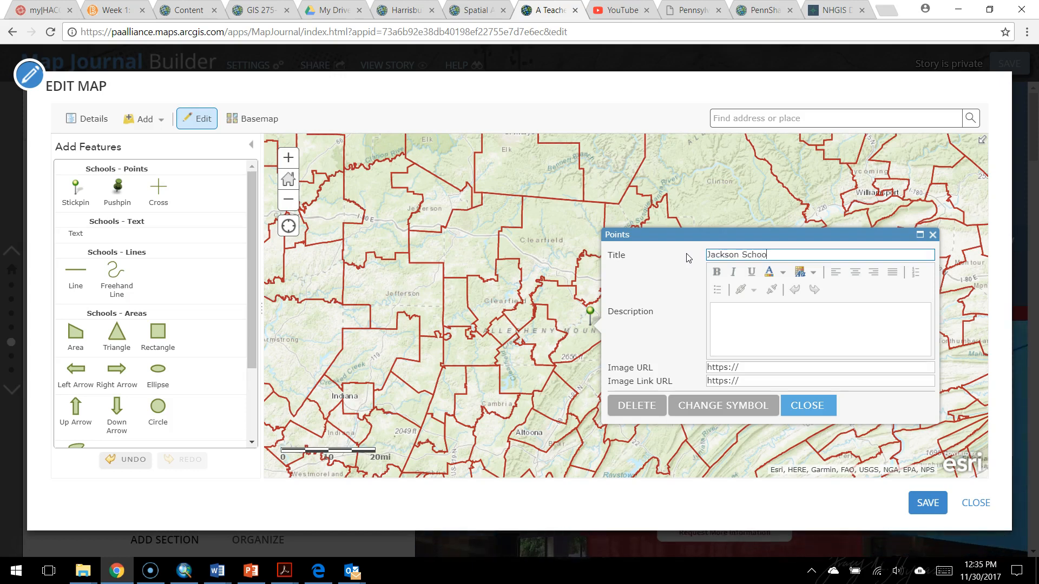
pyautogui.click(736, 319)
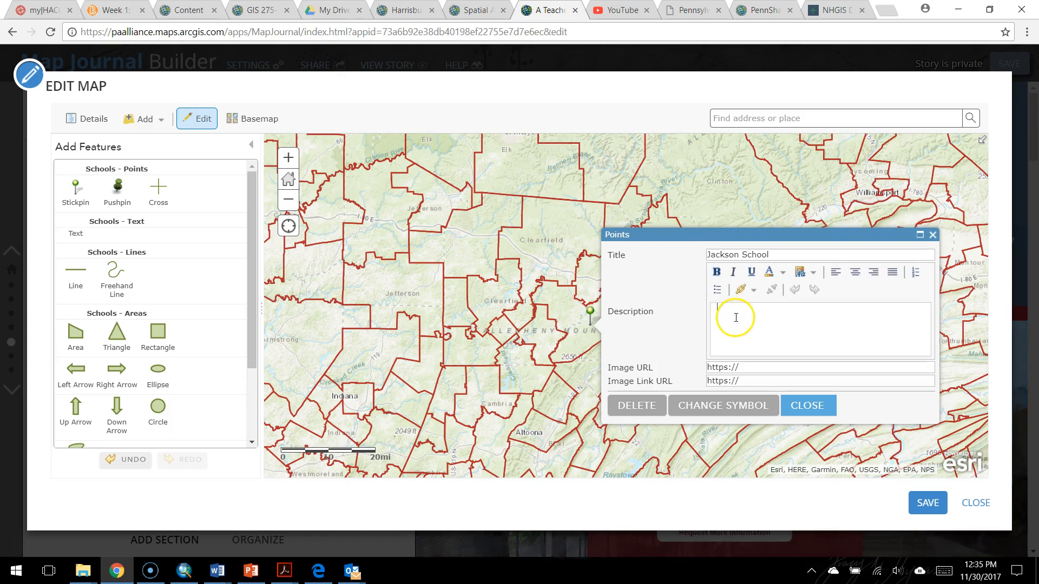
pyautogui.click(725, 340)
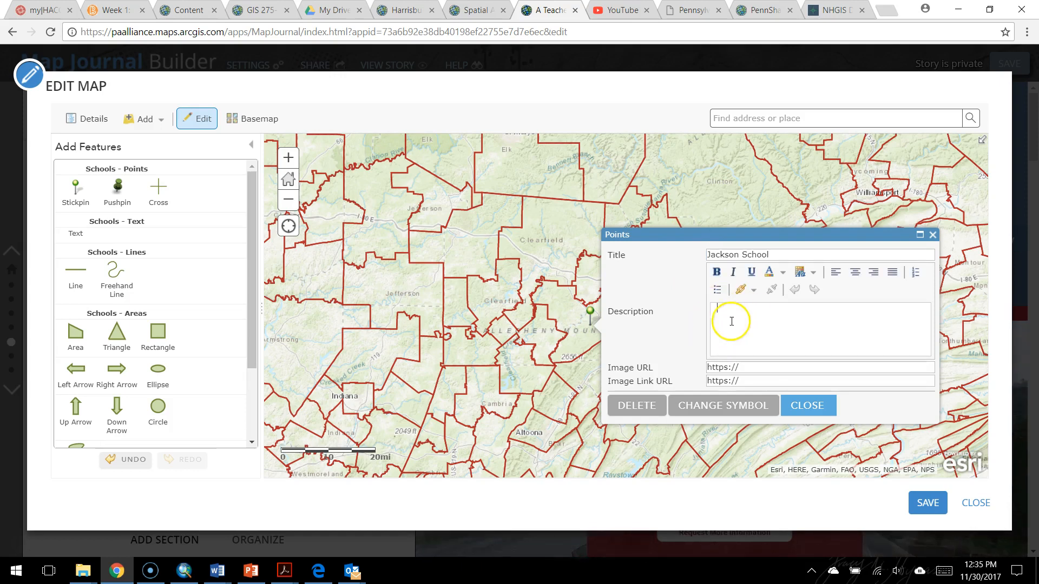
pyautogui.click(661, 385)
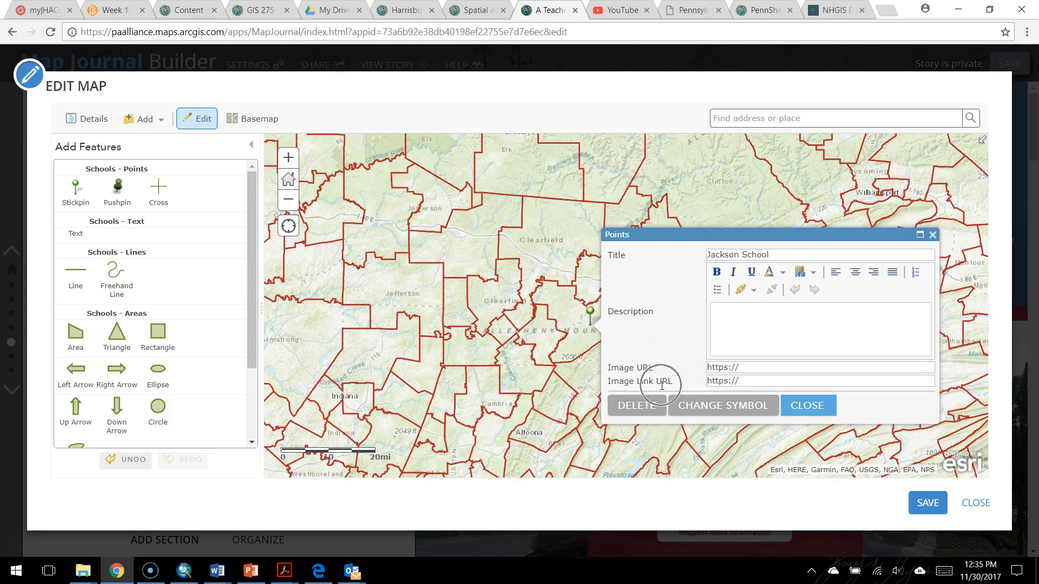
pyautogui.click(648, 373)
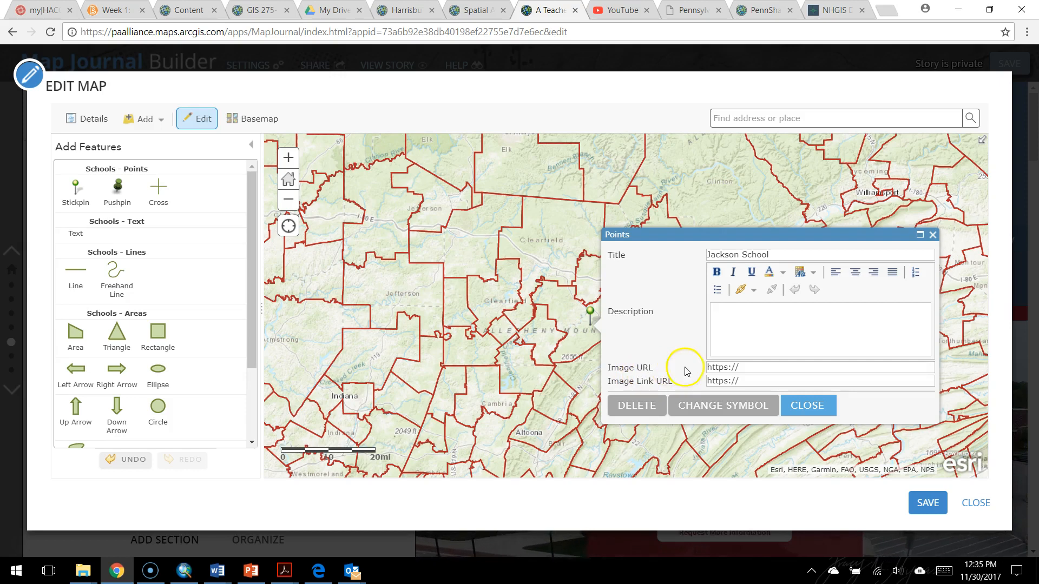
# - Finish the Jackson School point's details, end feature editing, and save the map
pyautogui.click(798, 406)
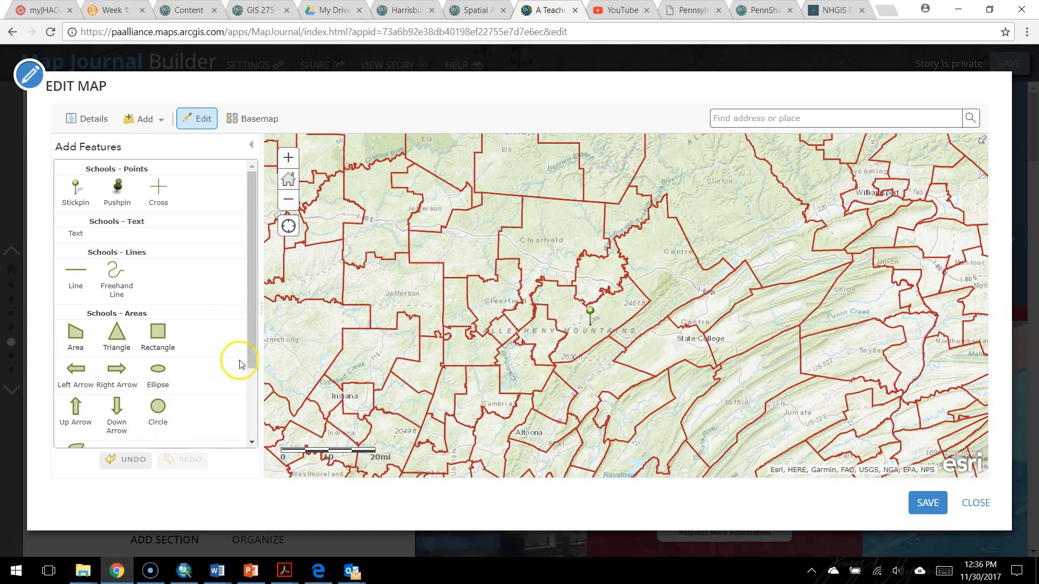
pyautogui.moveTo(251, 343); pyautogui.dragTo(241, 436)
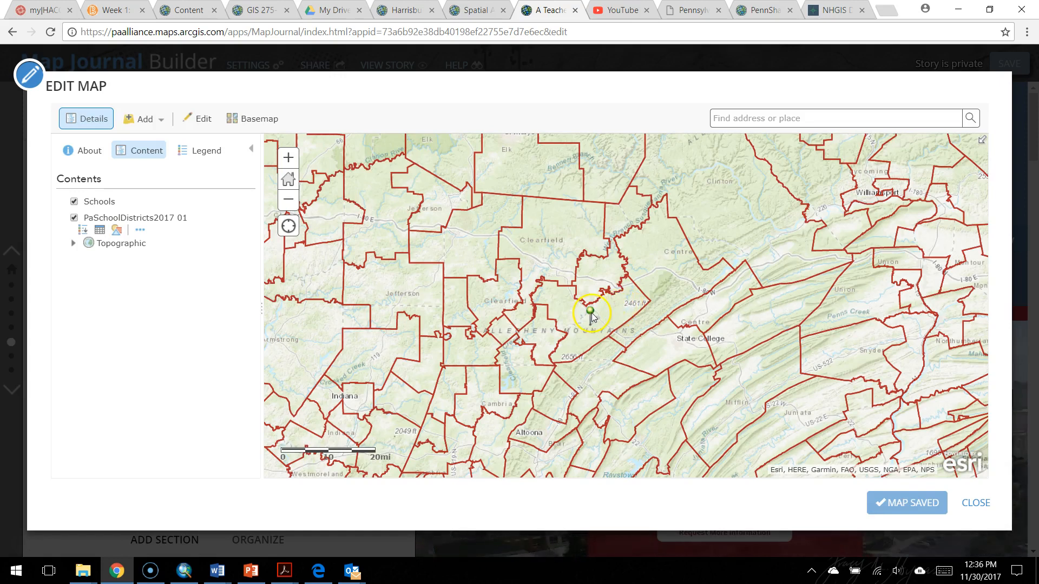
# - View the Jackson School point's pop-up, moving past the overlapping school district record, and close it
pyautogui.click(592, 314)
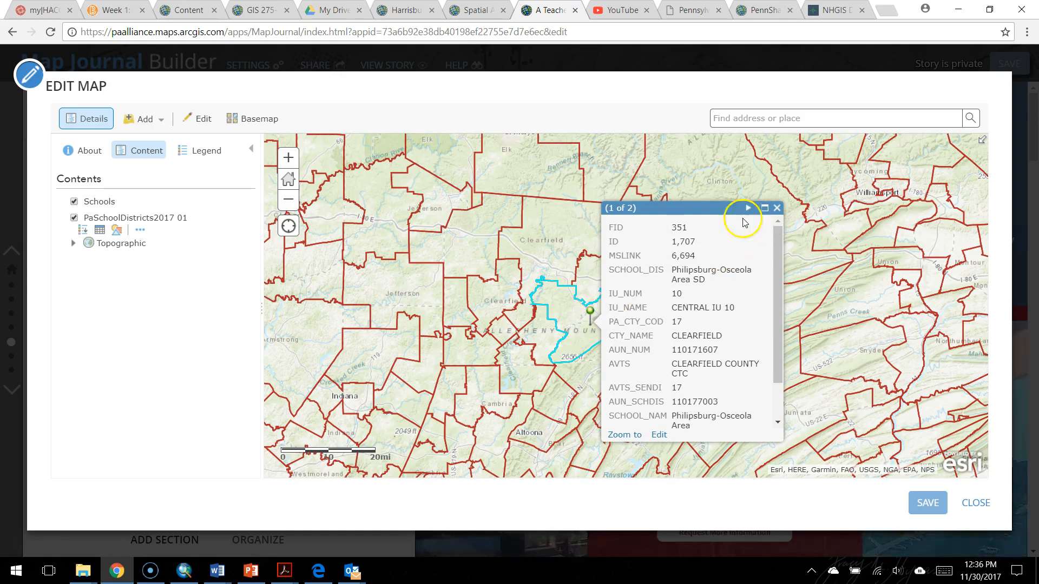
pyautogui.click(748, 209)
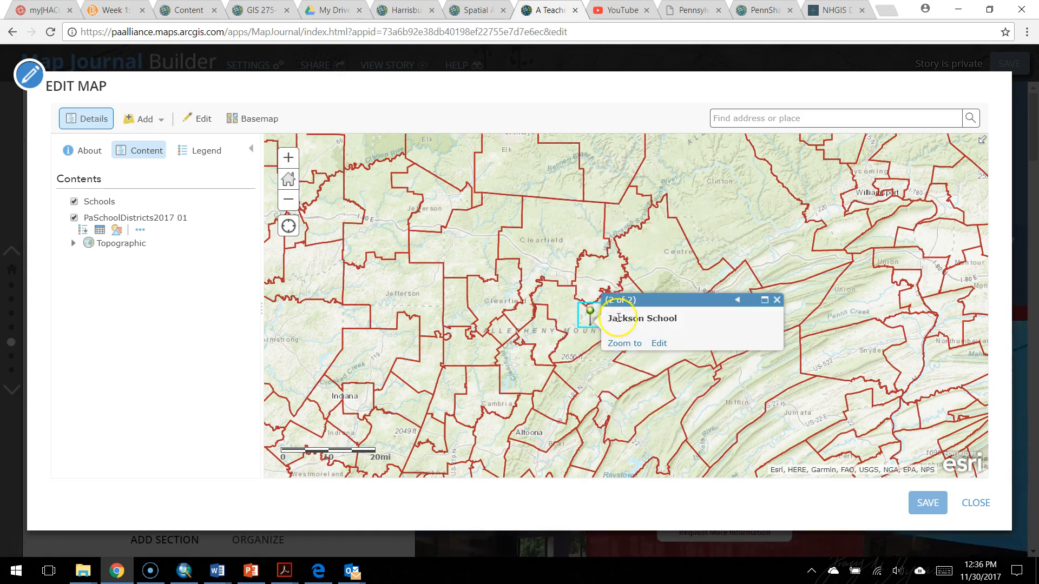
pyautogui.click(638, 330)
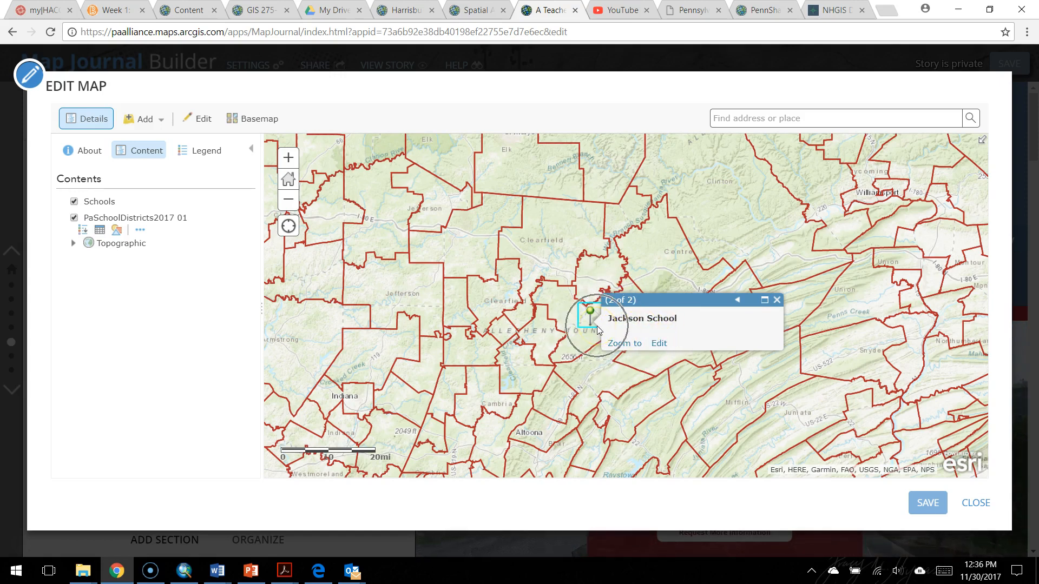
pyautogui.click(775, 301)
pyautogui.click(153, 130)
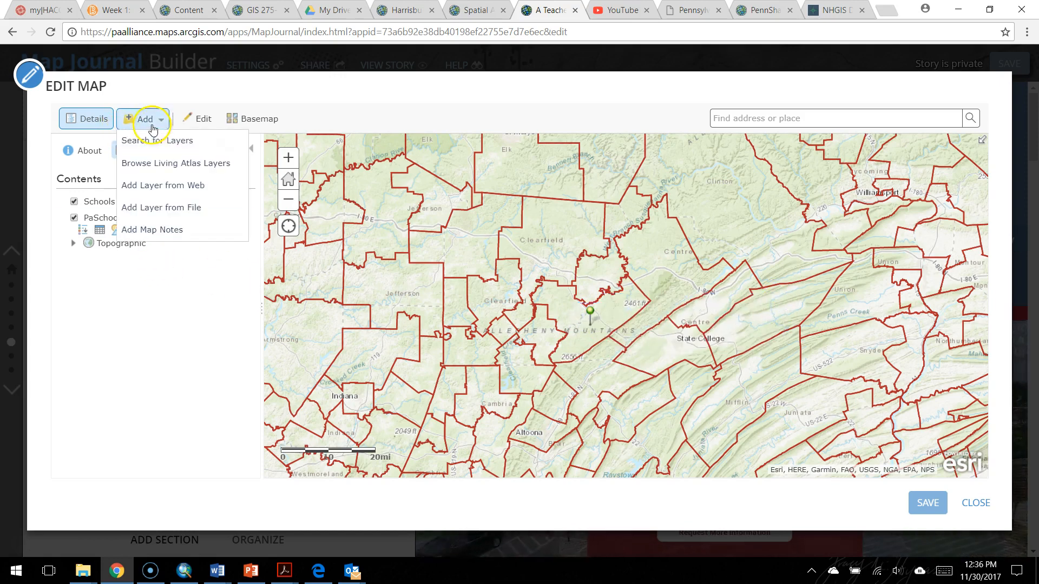
pyautogui.click(158, 238)
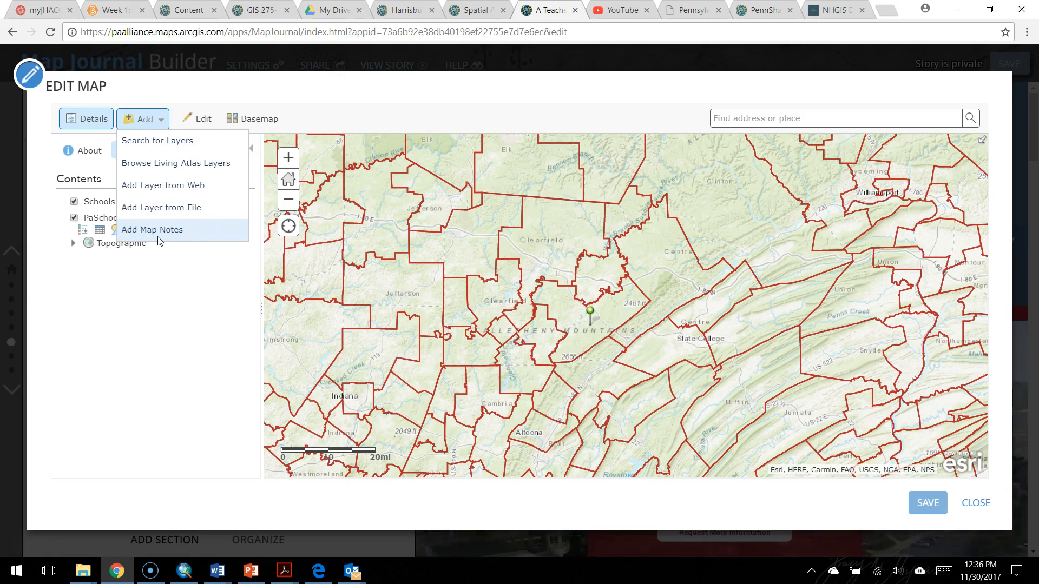
pyautogui.click(164, 272)
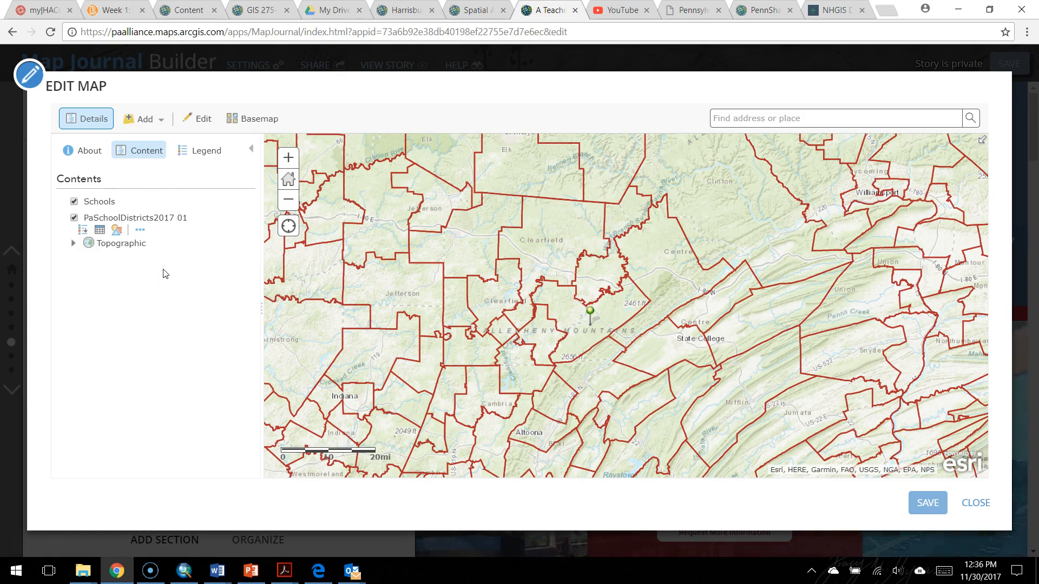
pyautogui.click(144, 119)
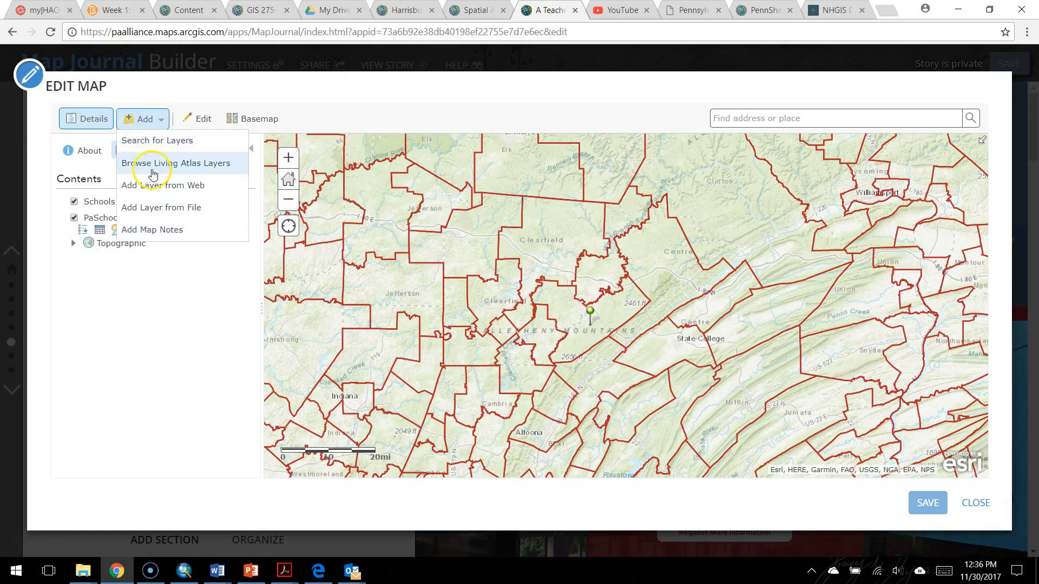